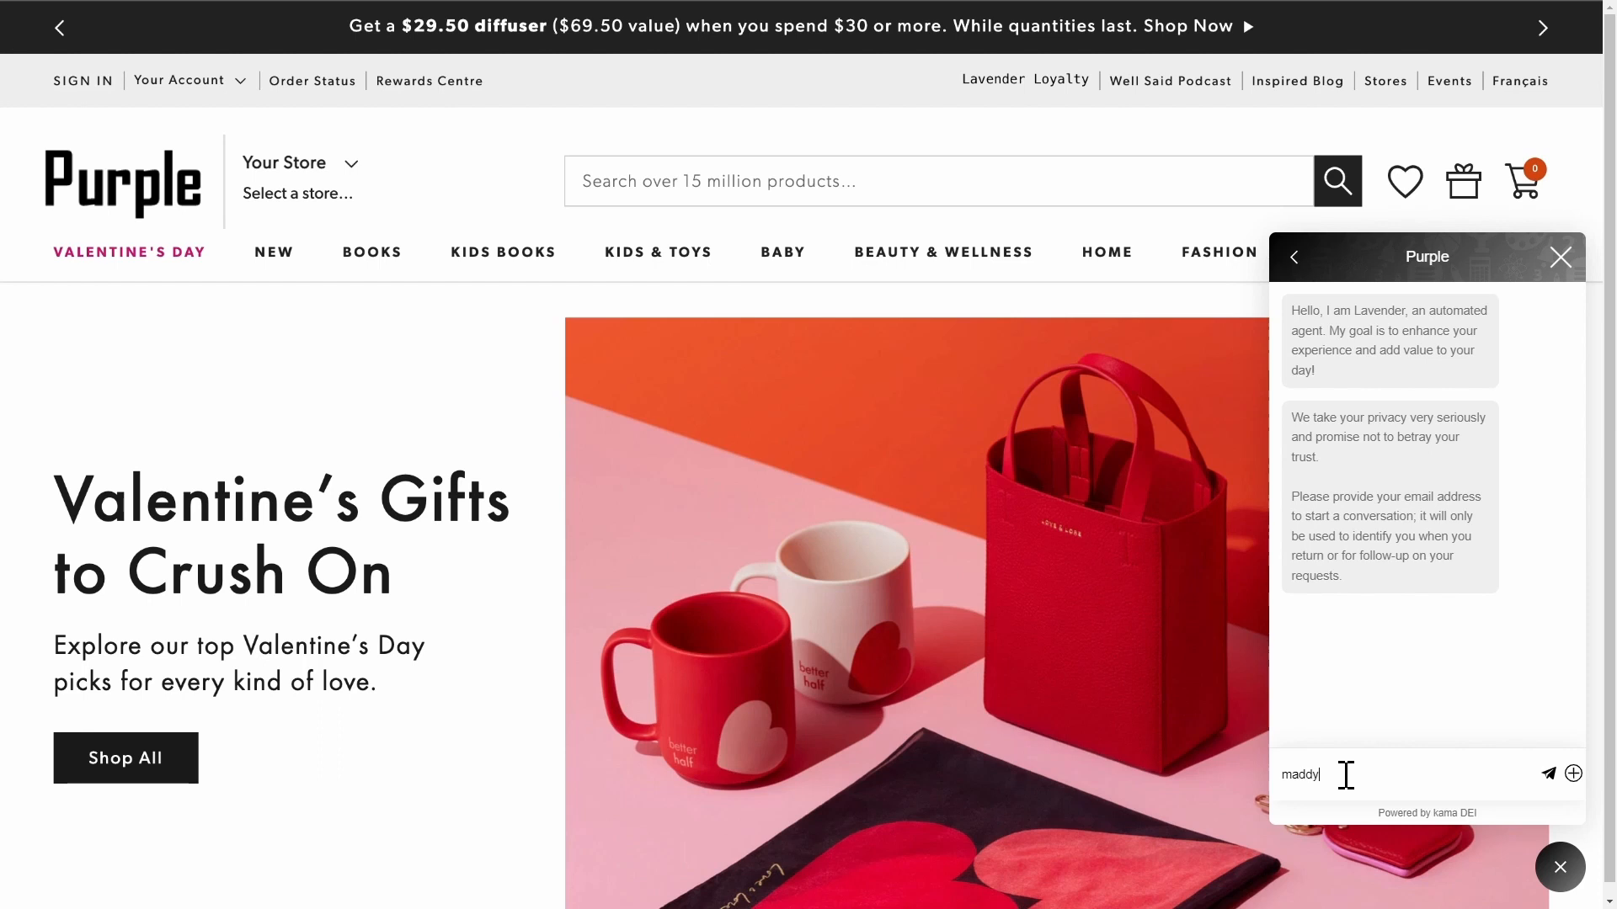
Send the chat assistant your e-mail address, then ask 'I want to learn about sailing'.
{"action": "type", "text": "com"}
{"action": "key", "text": "Return"}
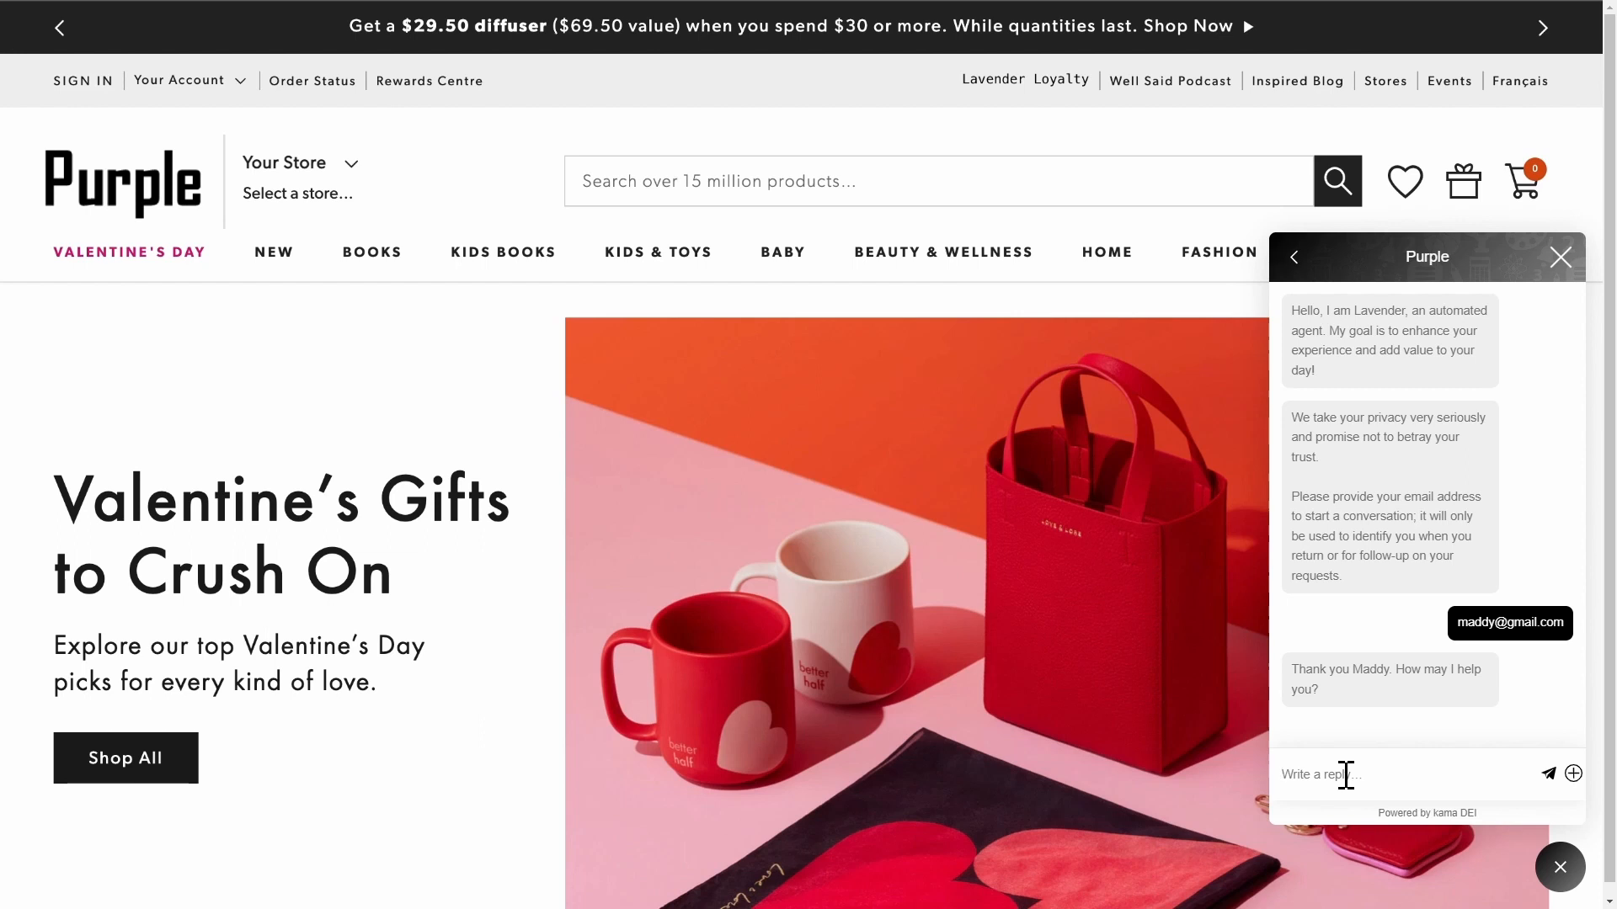
{"action": "type", "text": "I want to learn about sailing"}
{"action": "key", "text": "Return"}
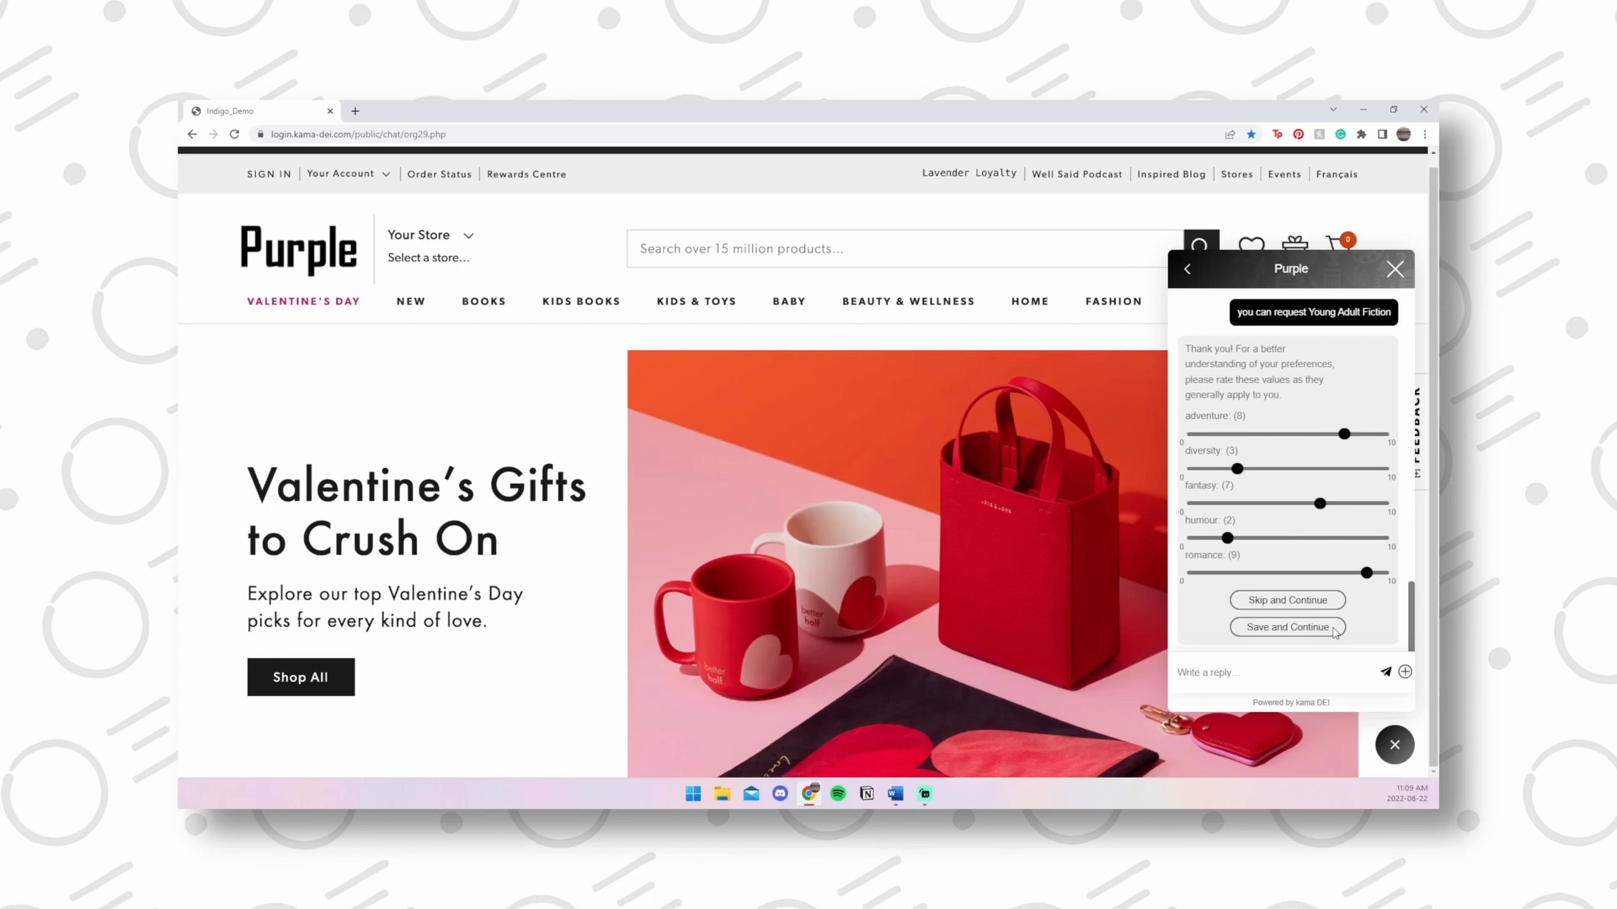
Save the Young Adult Fiction ratings (romance 9, adventure 8, fantasy 7, diversity 3, humour 2).
{"action": "left_click", "coordinate": [1334, 628]}
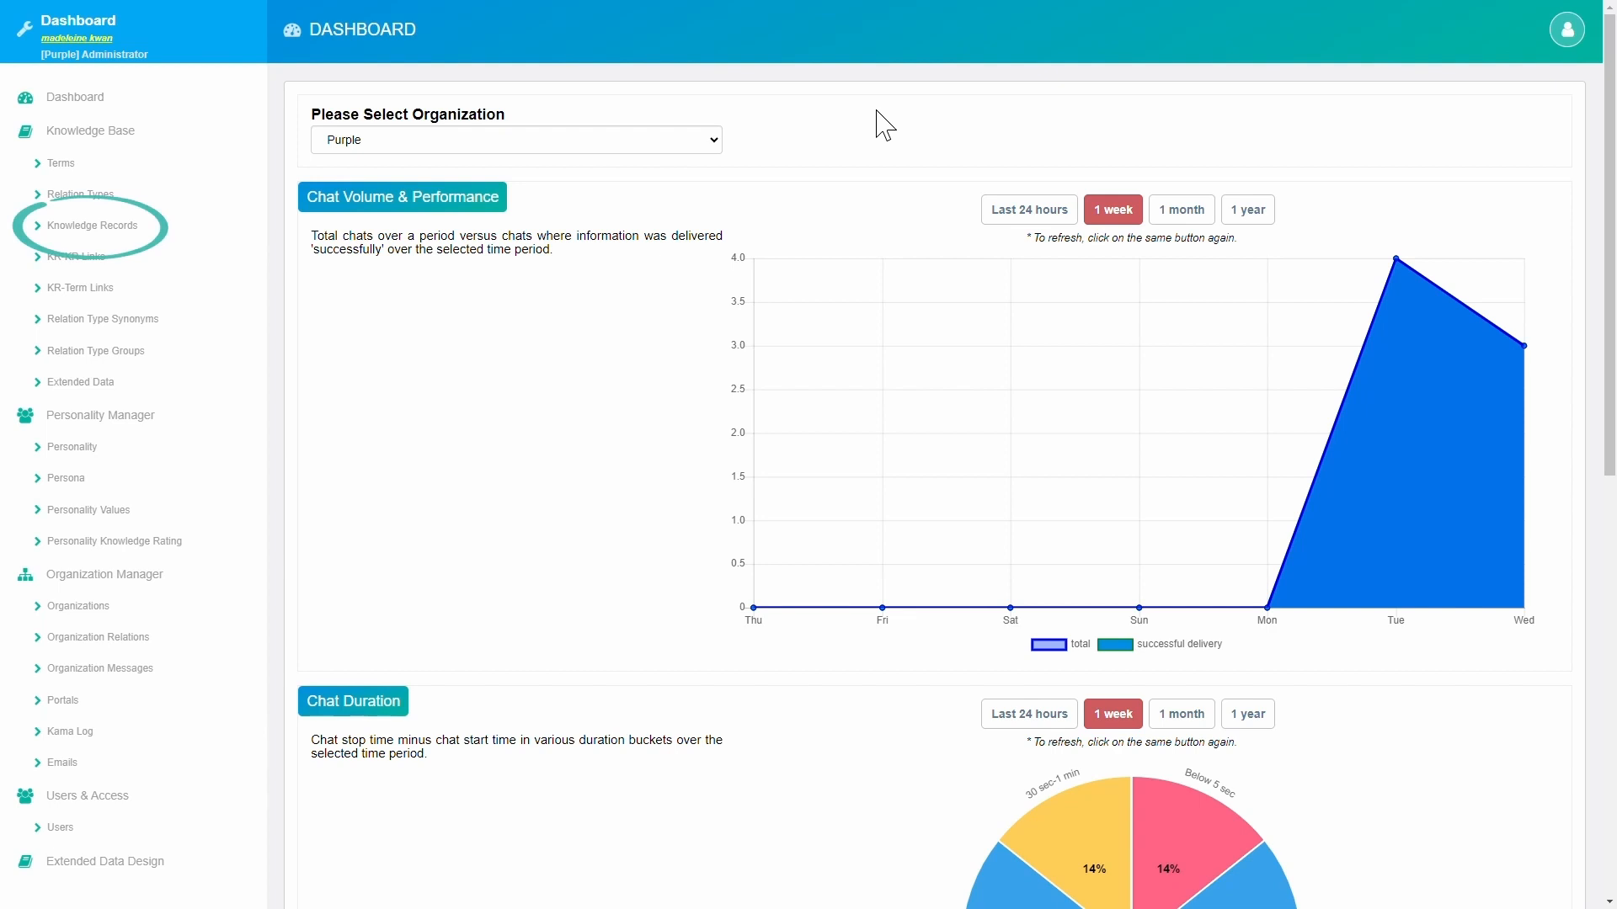
Filter the Knowledge Records list by 'young adult' to show its 6 matching records.
{"action": "left_click", "coordinate": [198, 233]}
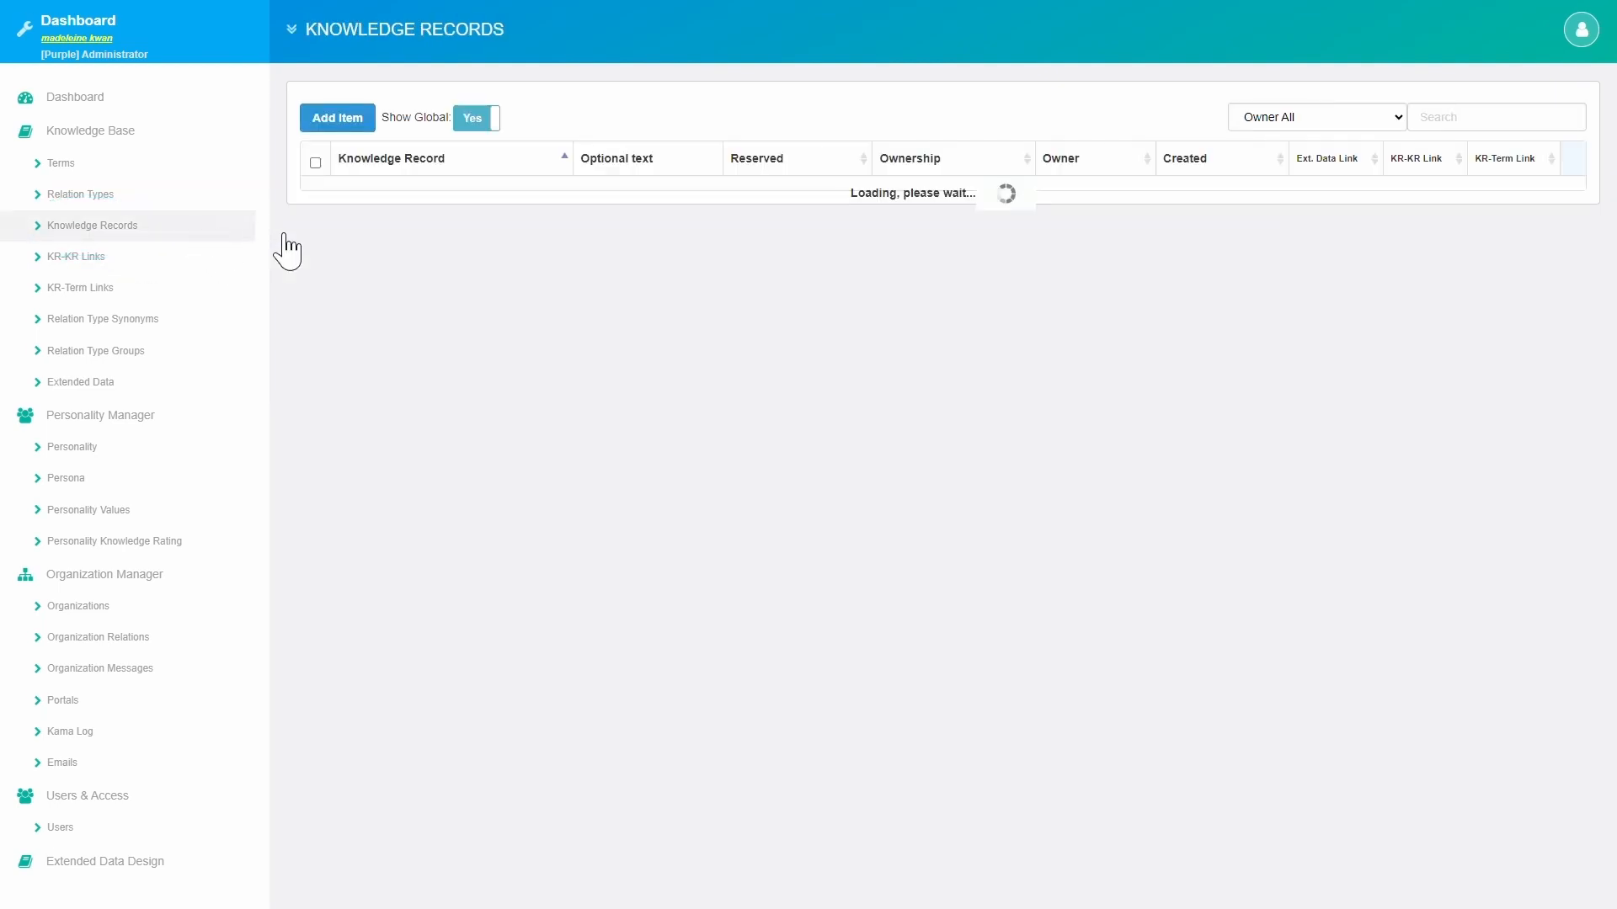
{"action": "left_click", "coordinate": [1458, 125]}
{"action": "type", "text": "youn"}
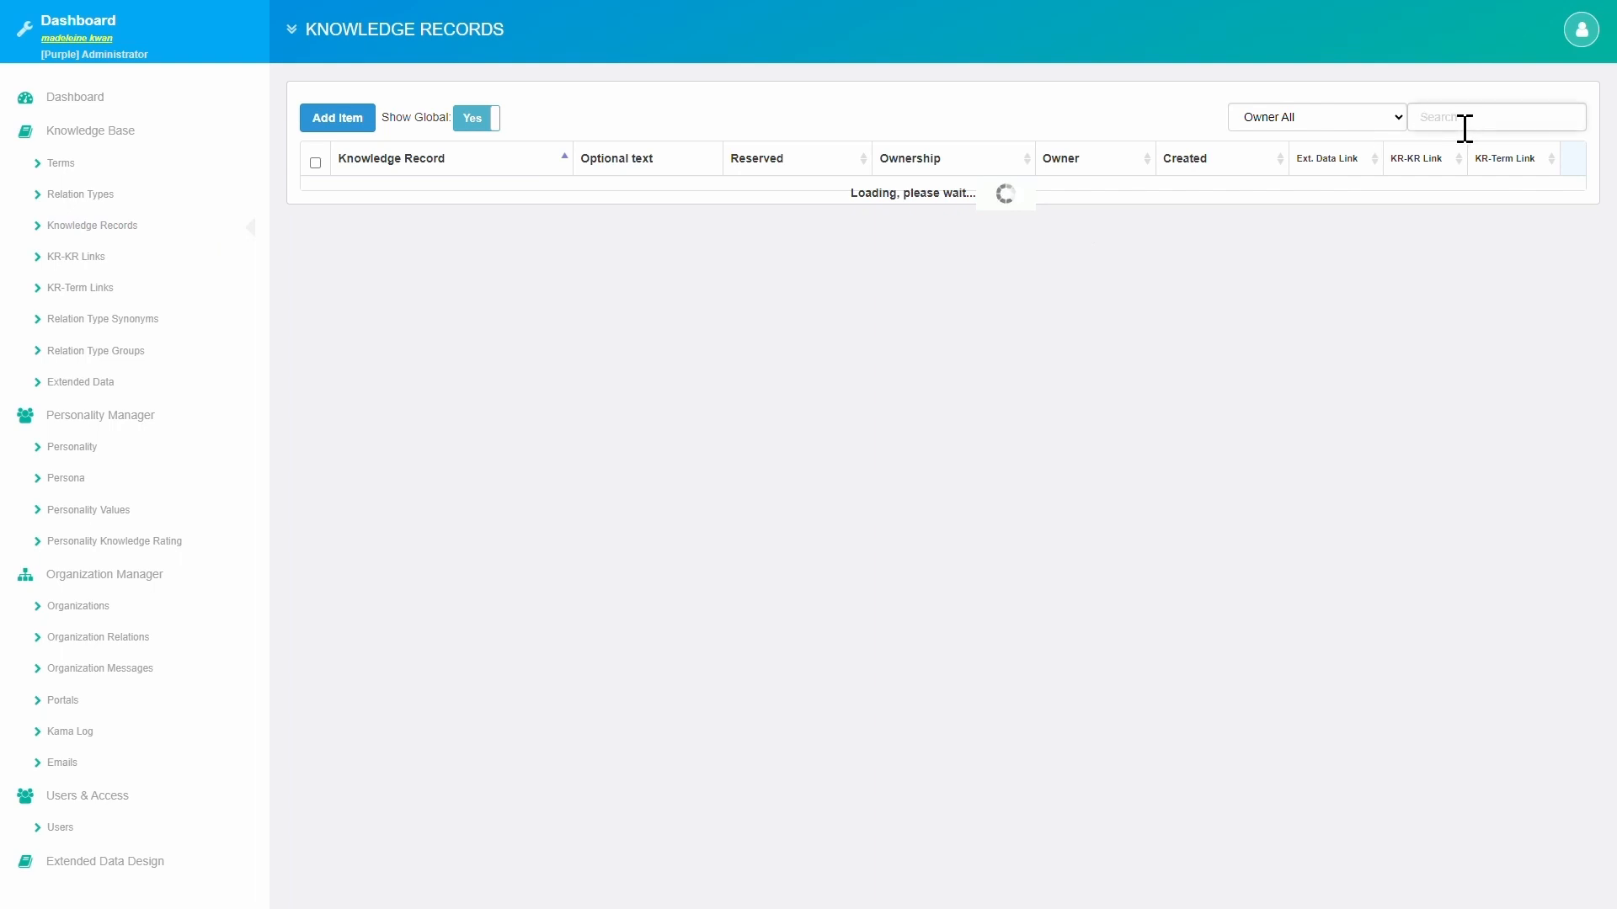
{"action": "type", "text": "g adult"}
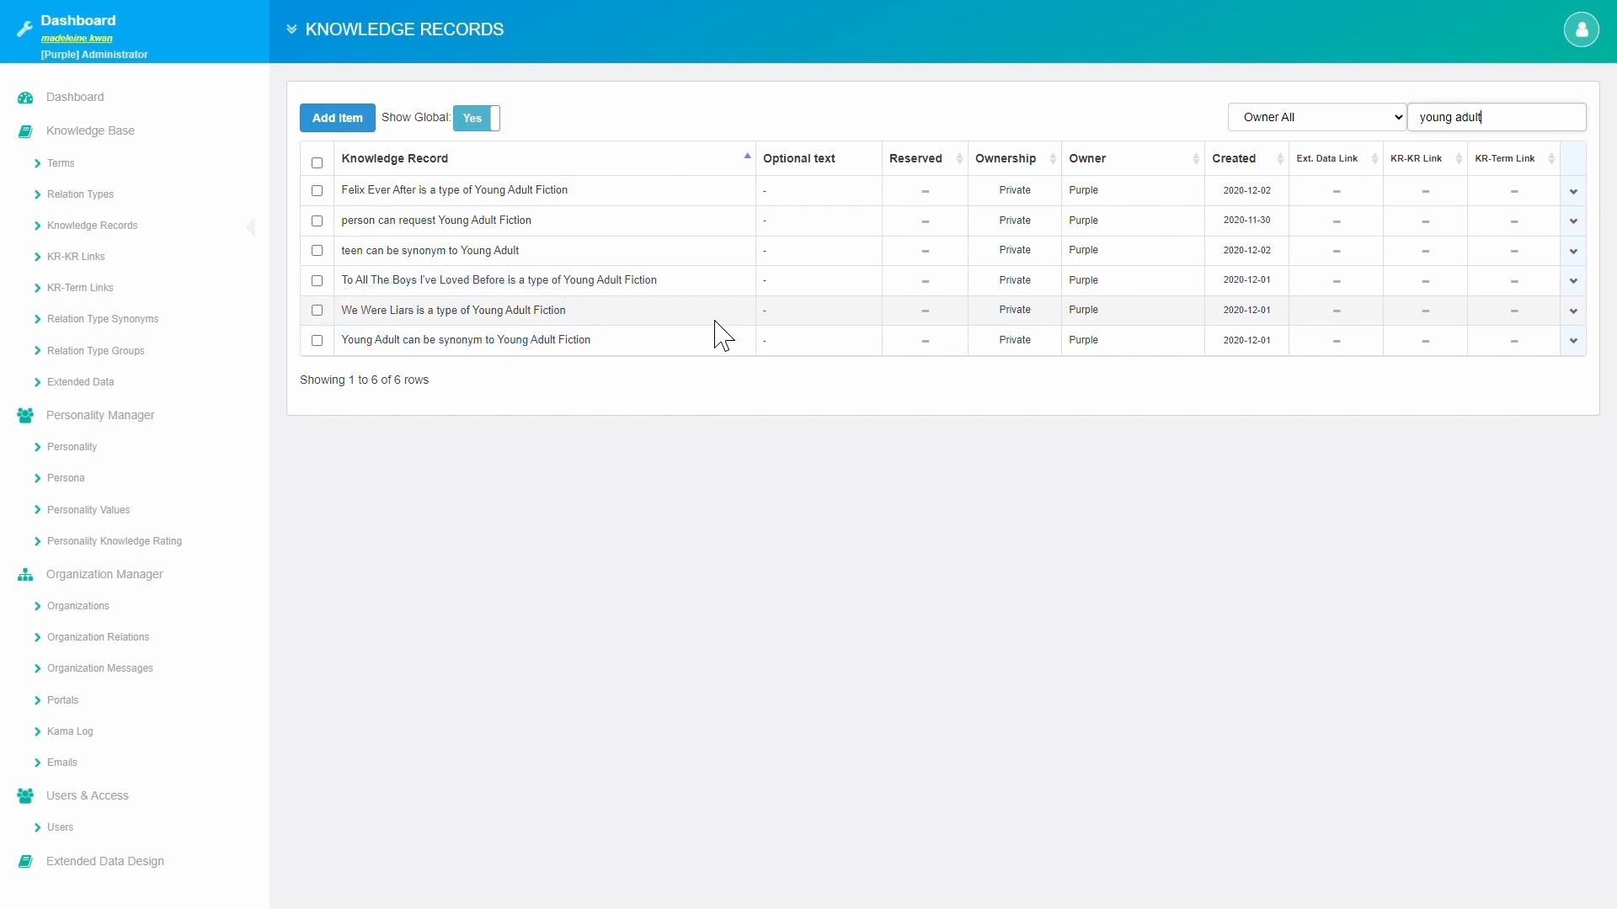
{"action": "left_click_drag", "start_coordinate": [1519, 123], "coordinate": [1385, 122]}
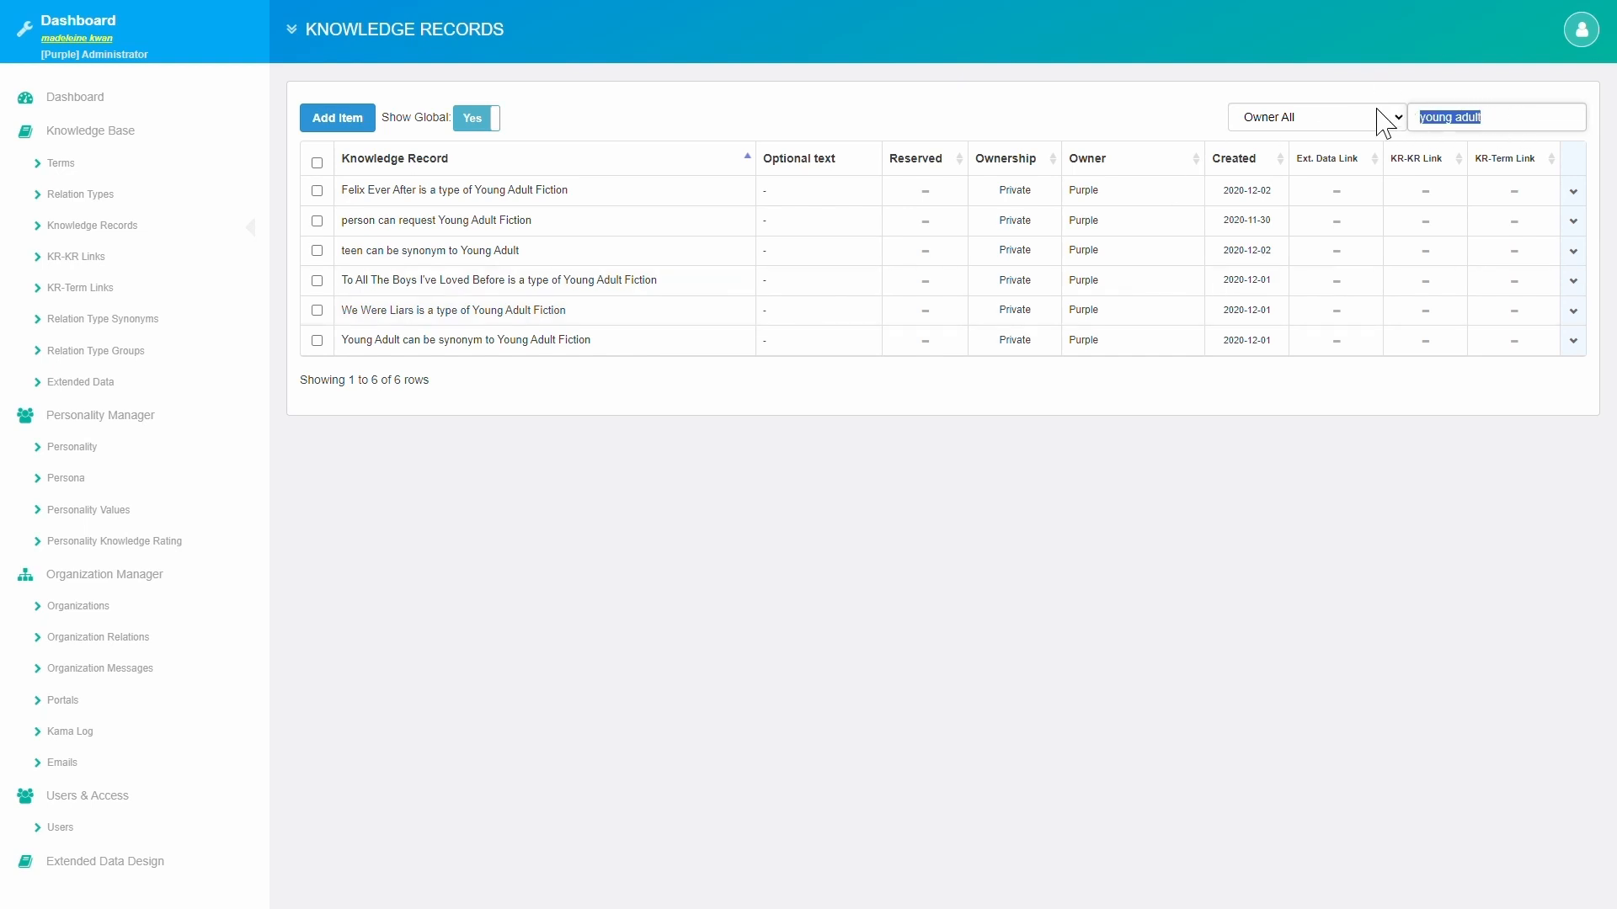
Search the knowledge records for 'Felix', then go to Personality Knowledge Rating.
{"action": "type", "text": "Felix"}
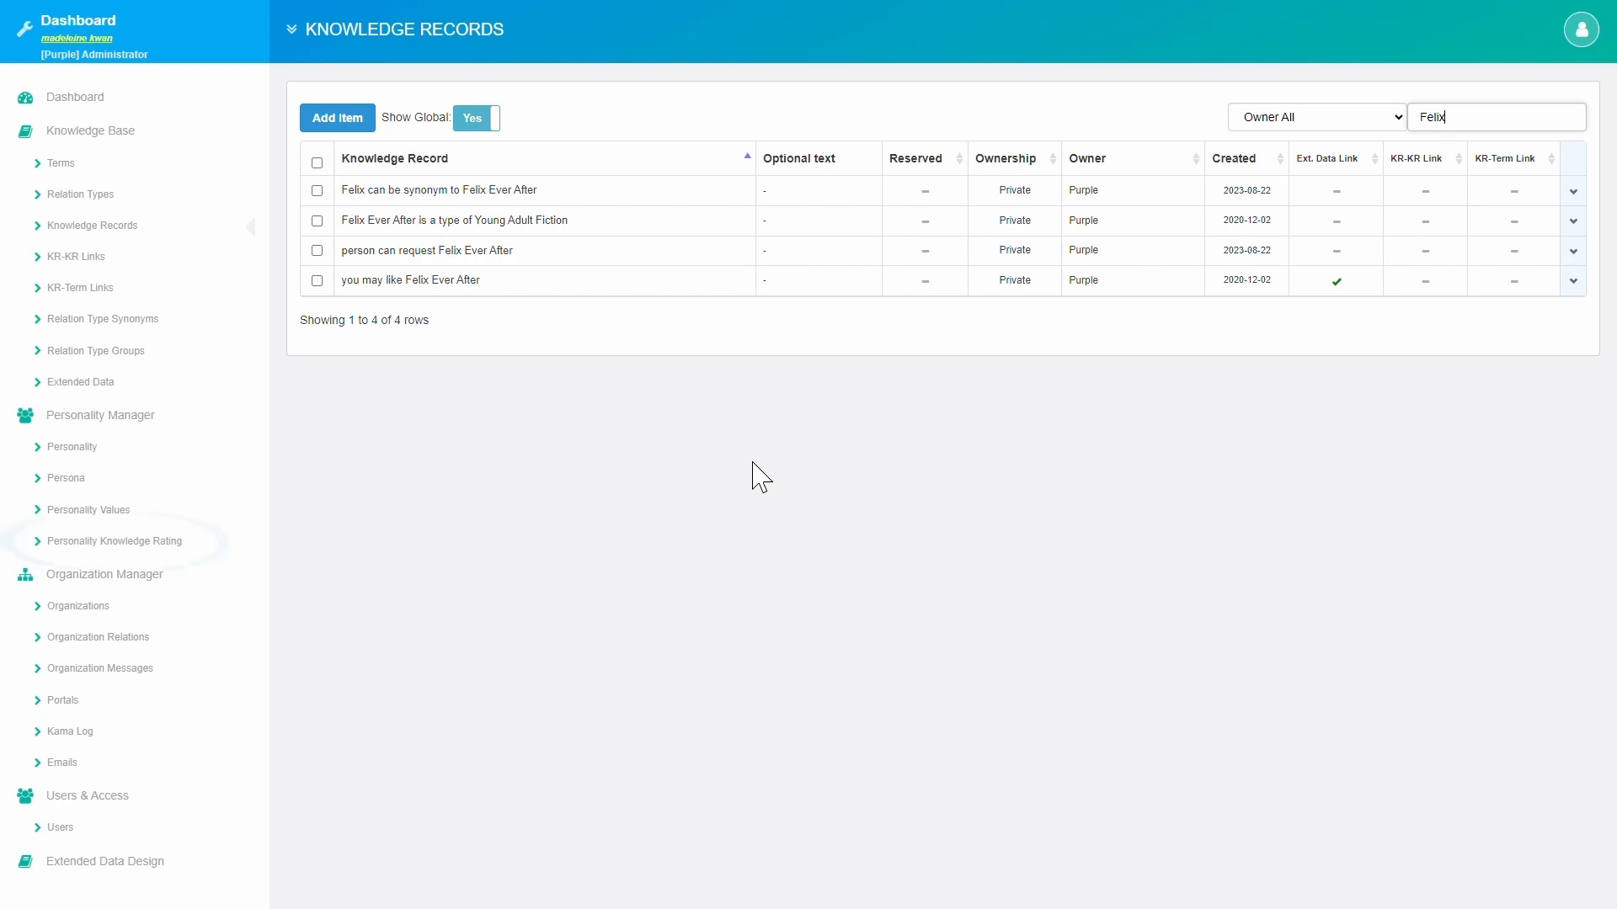
{"action": "left_click", "coordinate": [160, 544]}
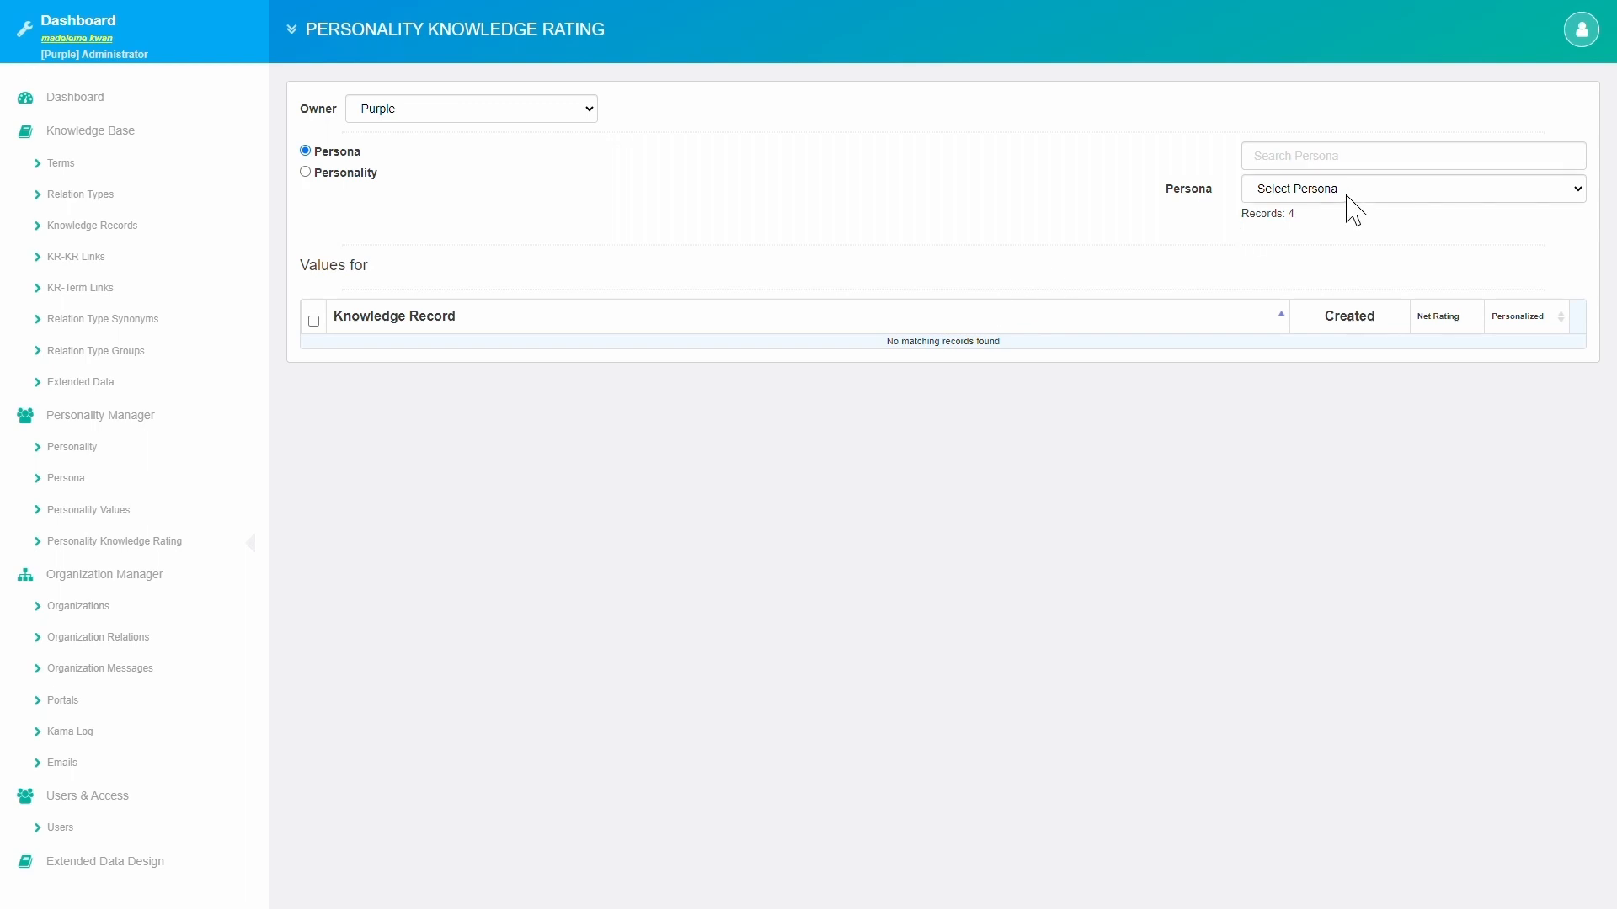
For persona Avid Reader-45-60 Male, expand the Young Adult Fiction request ratings, then filter by 'felix'.
{"action": "left_click", "coordinate": [1354, 240]}
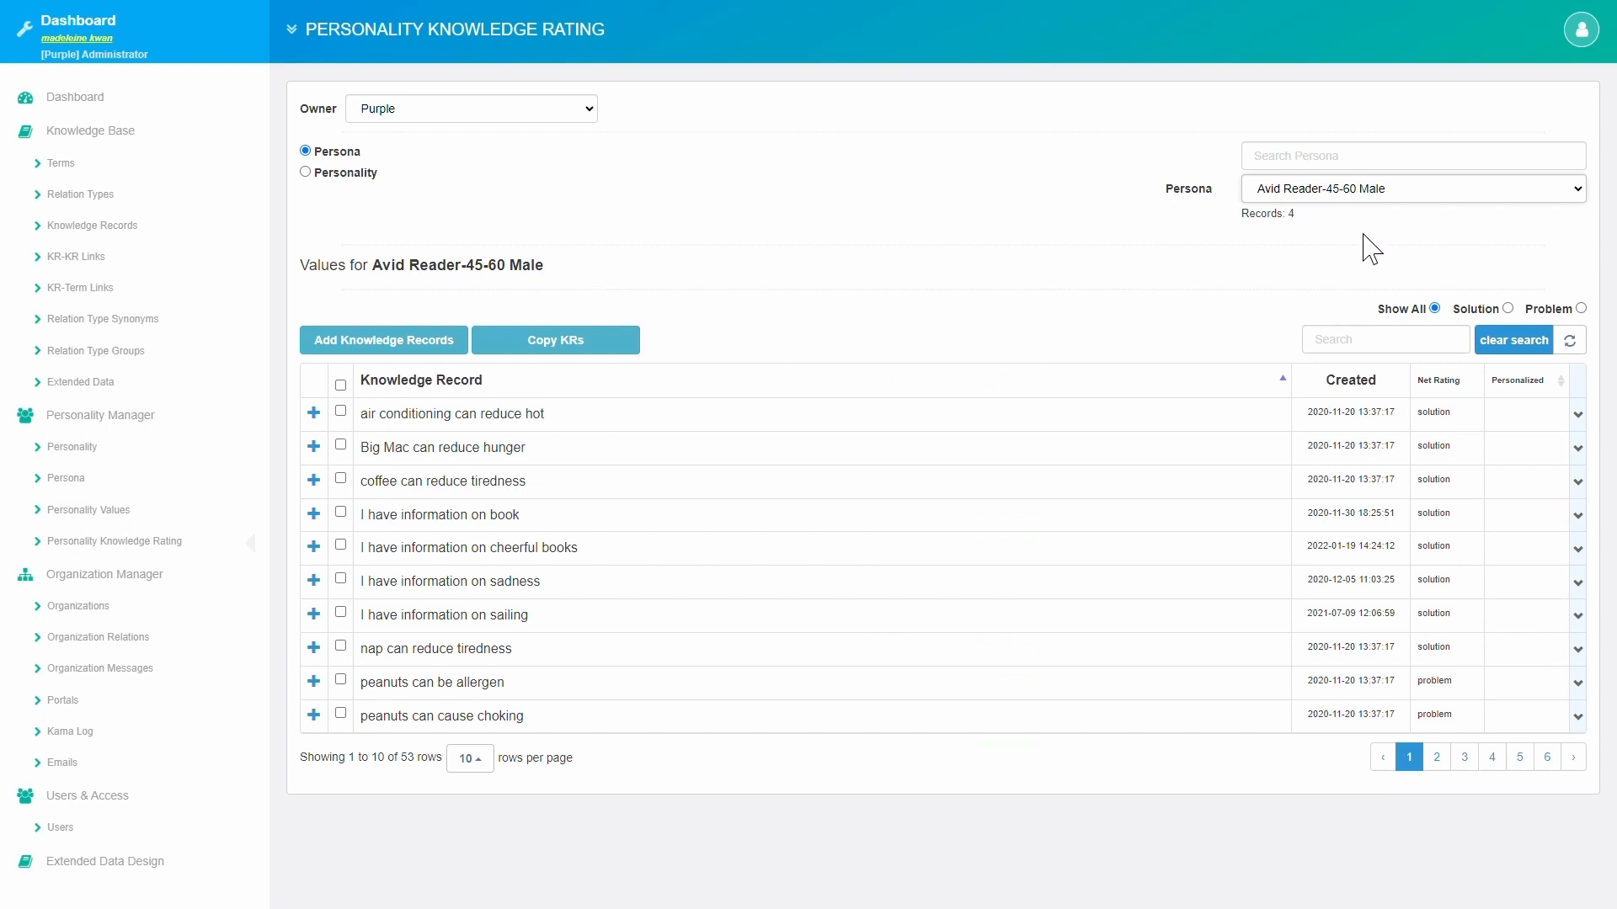
{"action": "left_click", "coordinate": [1380, 351]}
{"action": "type", "text": "you"}
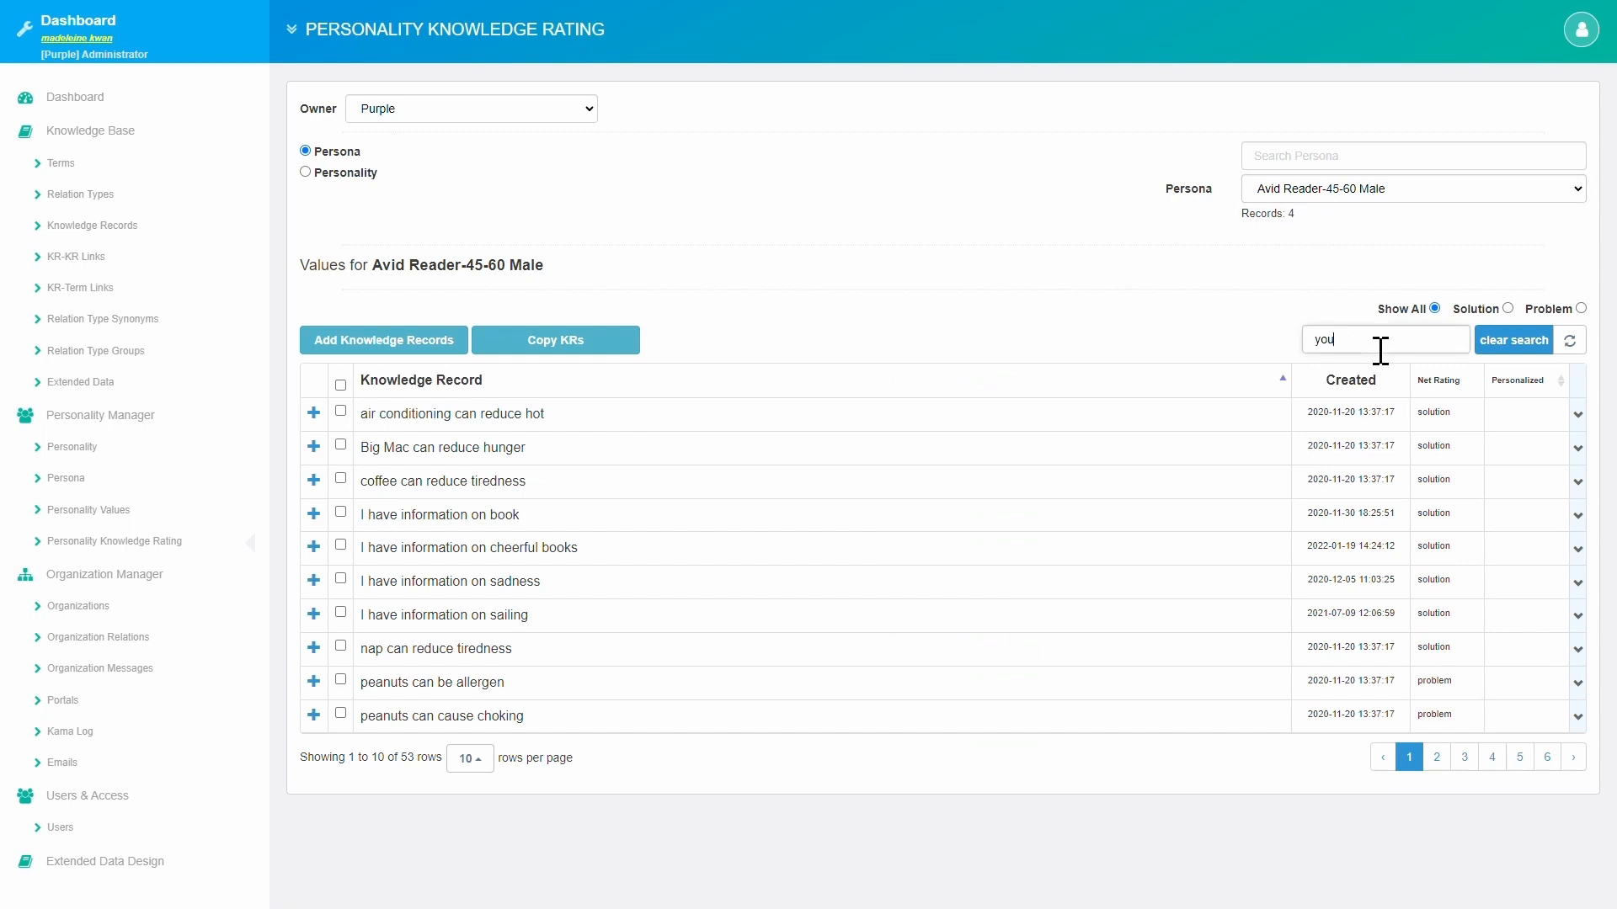
{"action": "type", "text": "ng adult"}
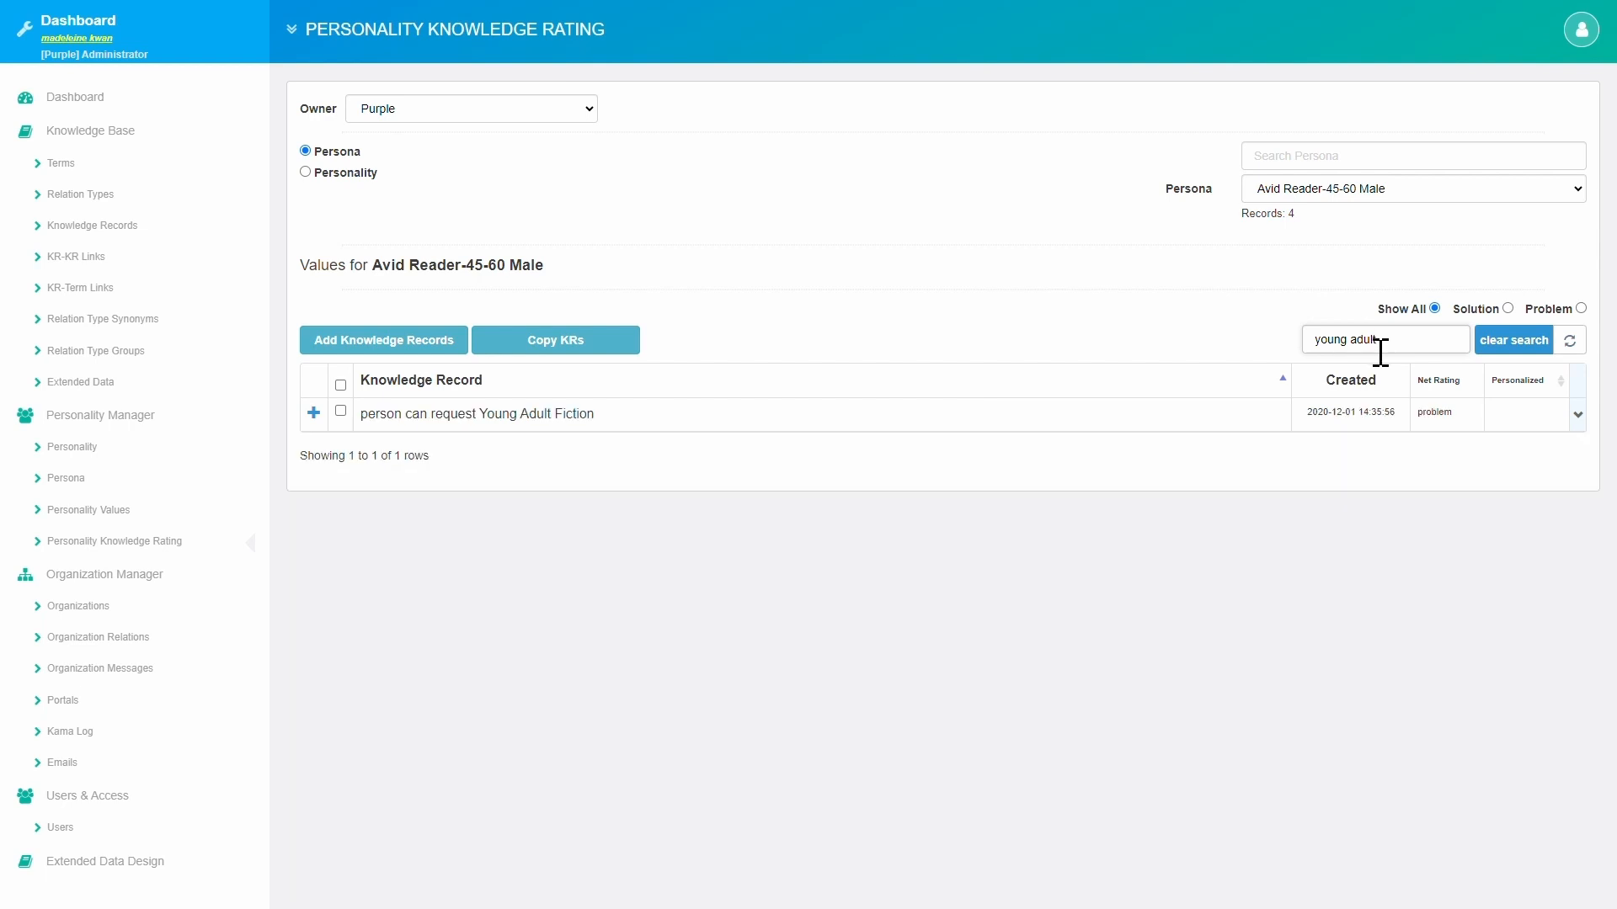
{"action": "left_click", "coordinate": [327, 413]}
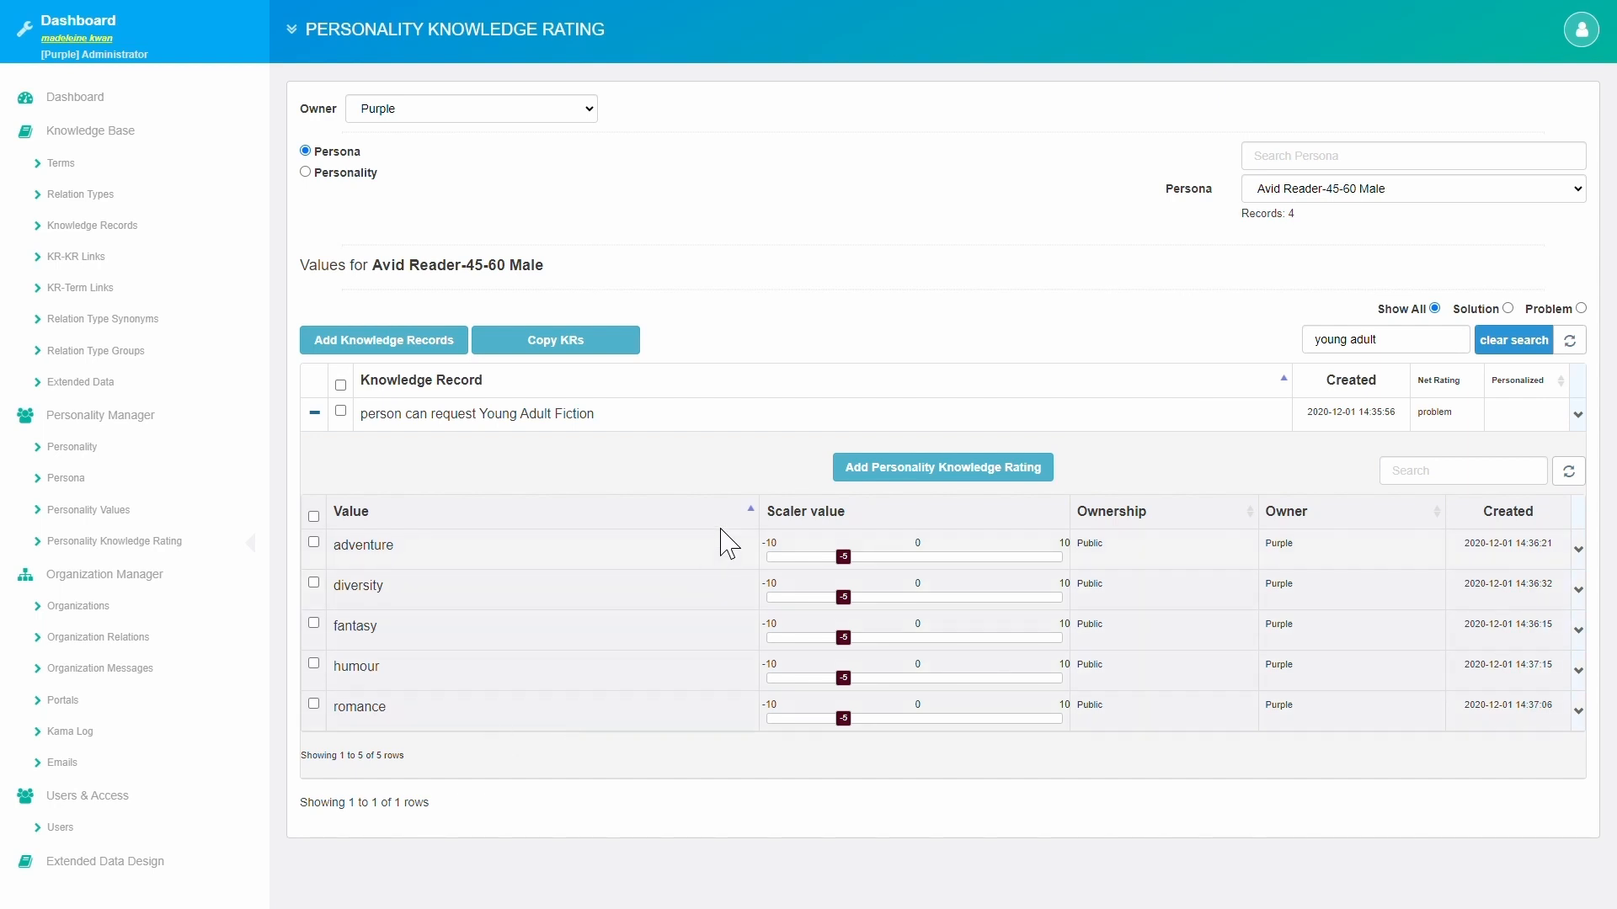
{"action": "left_click_drag", "start_coordinate": [1420, 356], "coordinate": [1326, 360]}
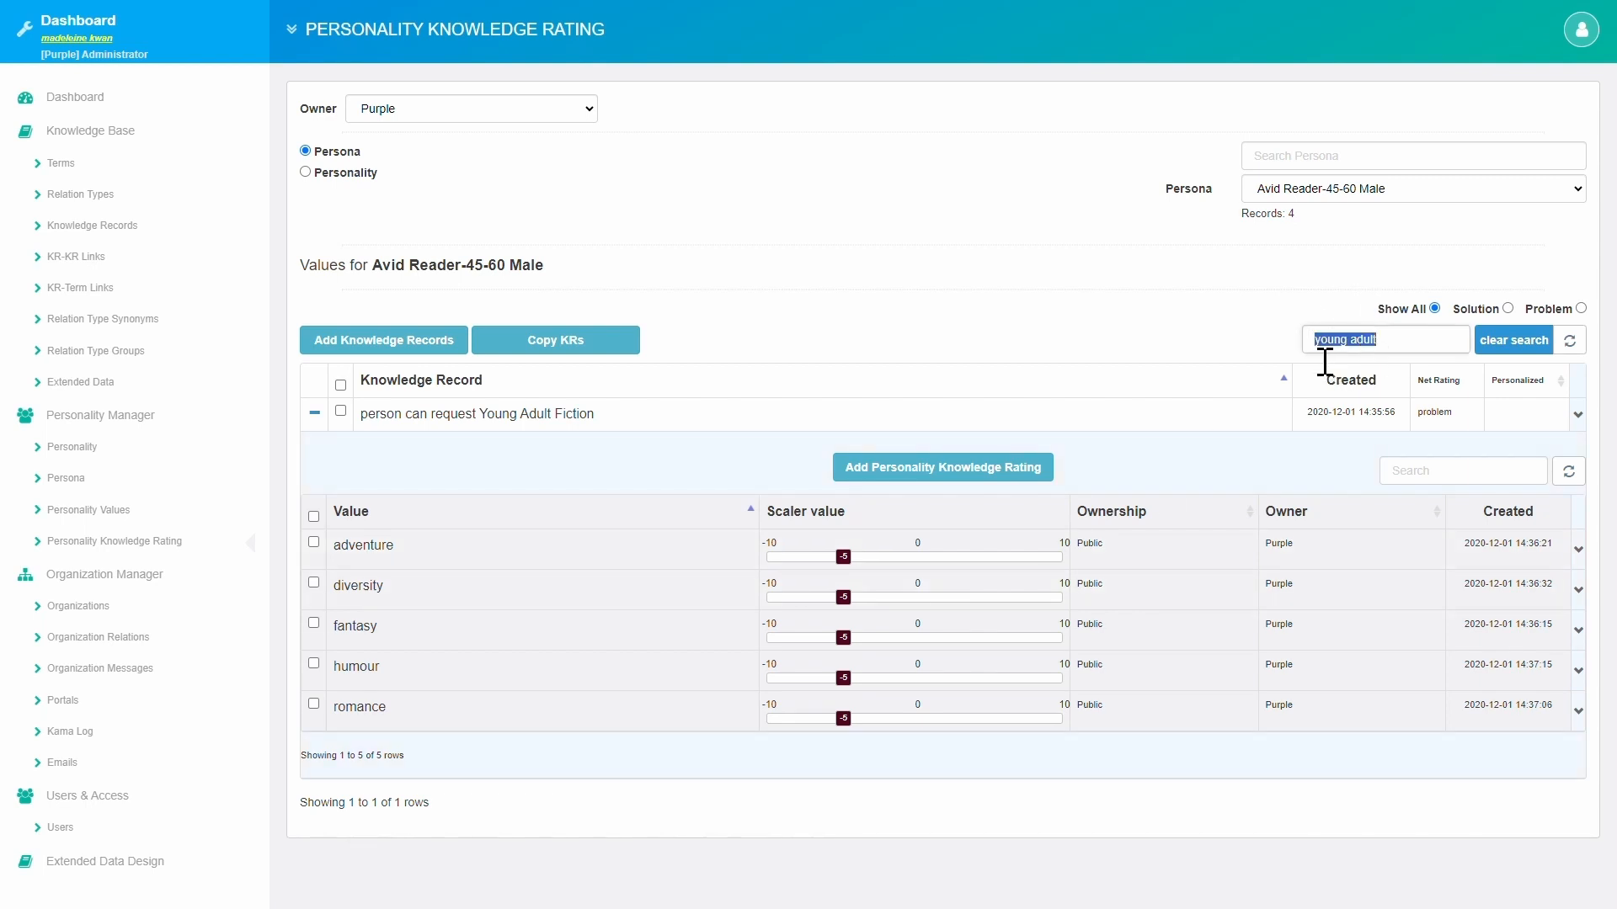
{"action": "type", "text": "felix"}
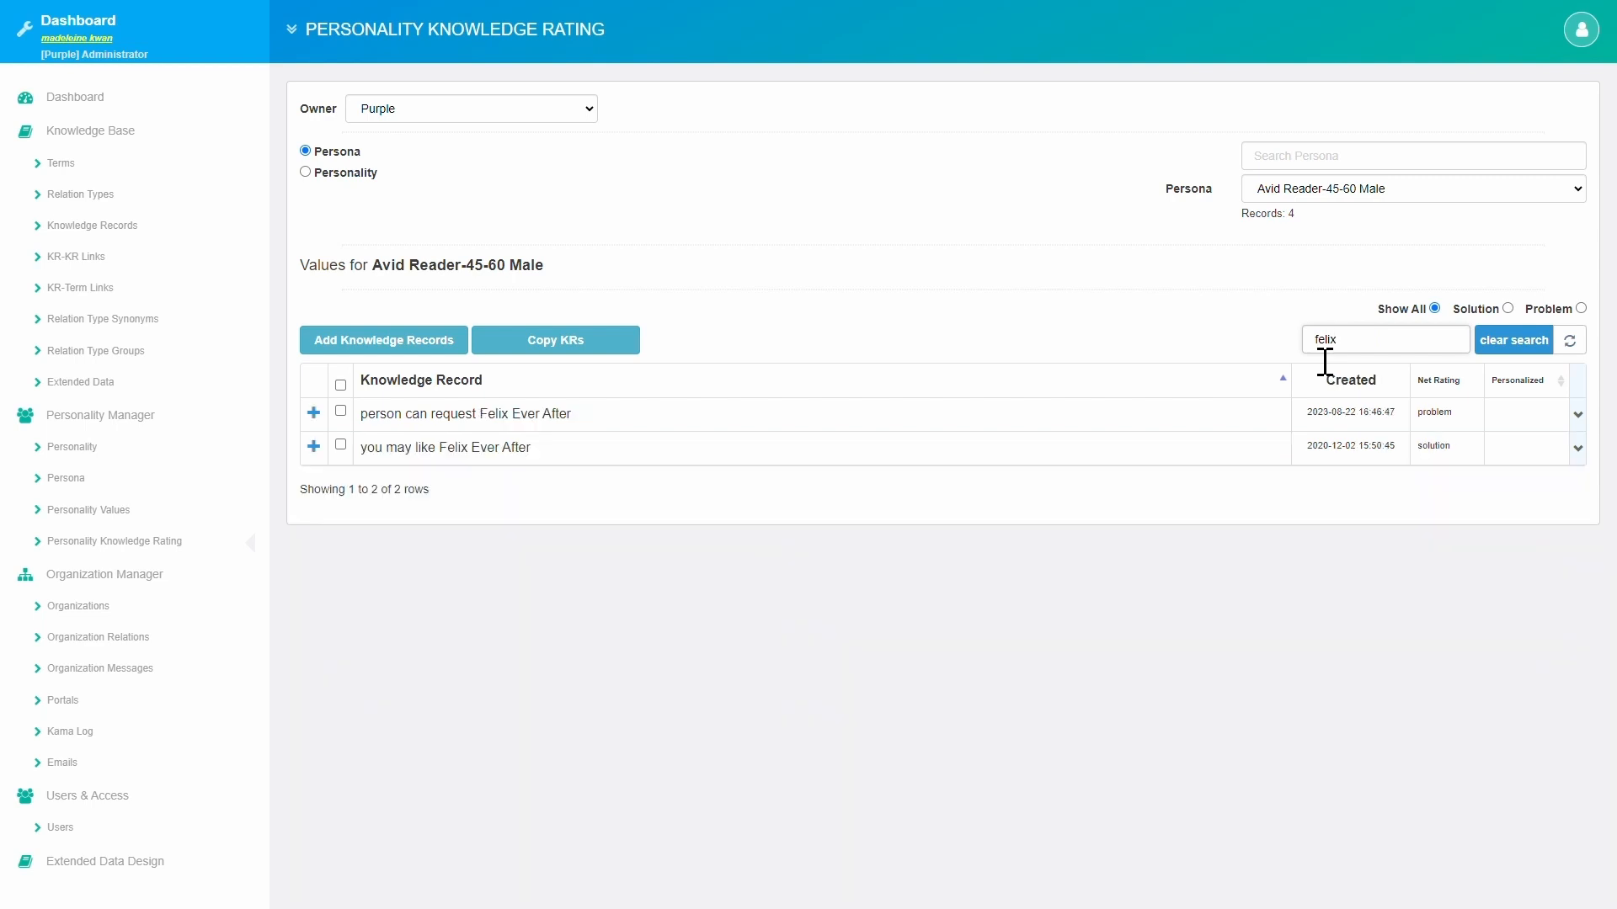
Expand ratings for 'you may like Felix Ever After', then search 'lifestyle' and expand its request row.
{"action": "left_click", "coordinate": [314, 447]}
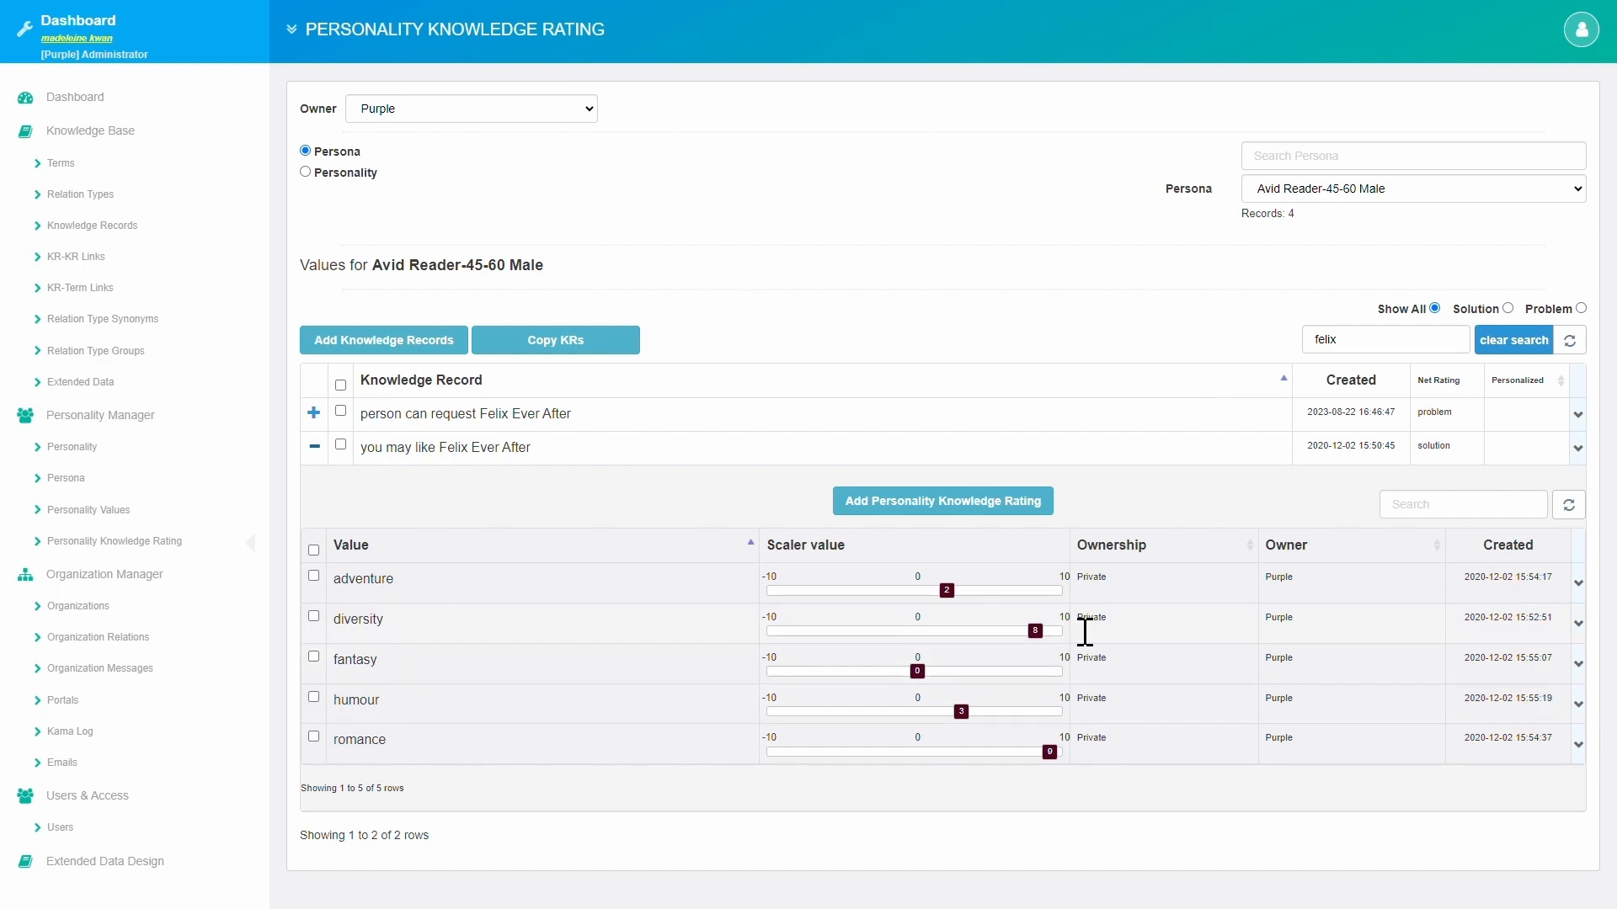
{"action": "double_click", "coordinate": [1327, 350]}
{"action": "type", "text": "lifestyle"}
{"action": "left_click", "coordinate": [314, 448]}
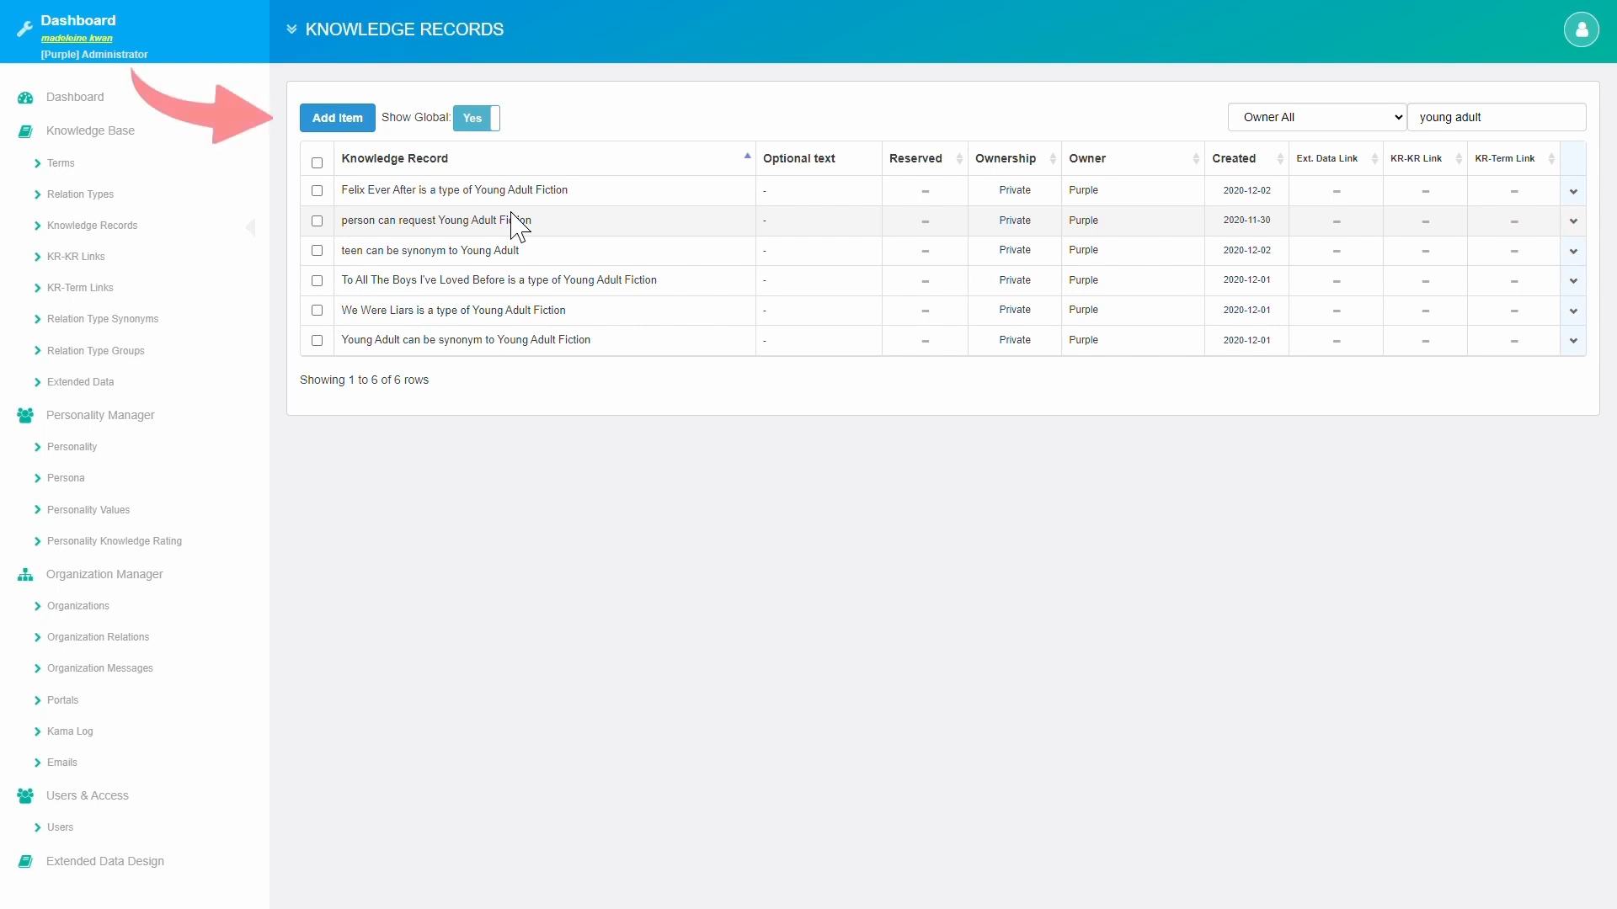
Add the record with Left Term 'person', relation 'can rate values for', Right Term 'Young Adult Fiction'.
{"action": "left_click", "coordinate": [371, 126]}
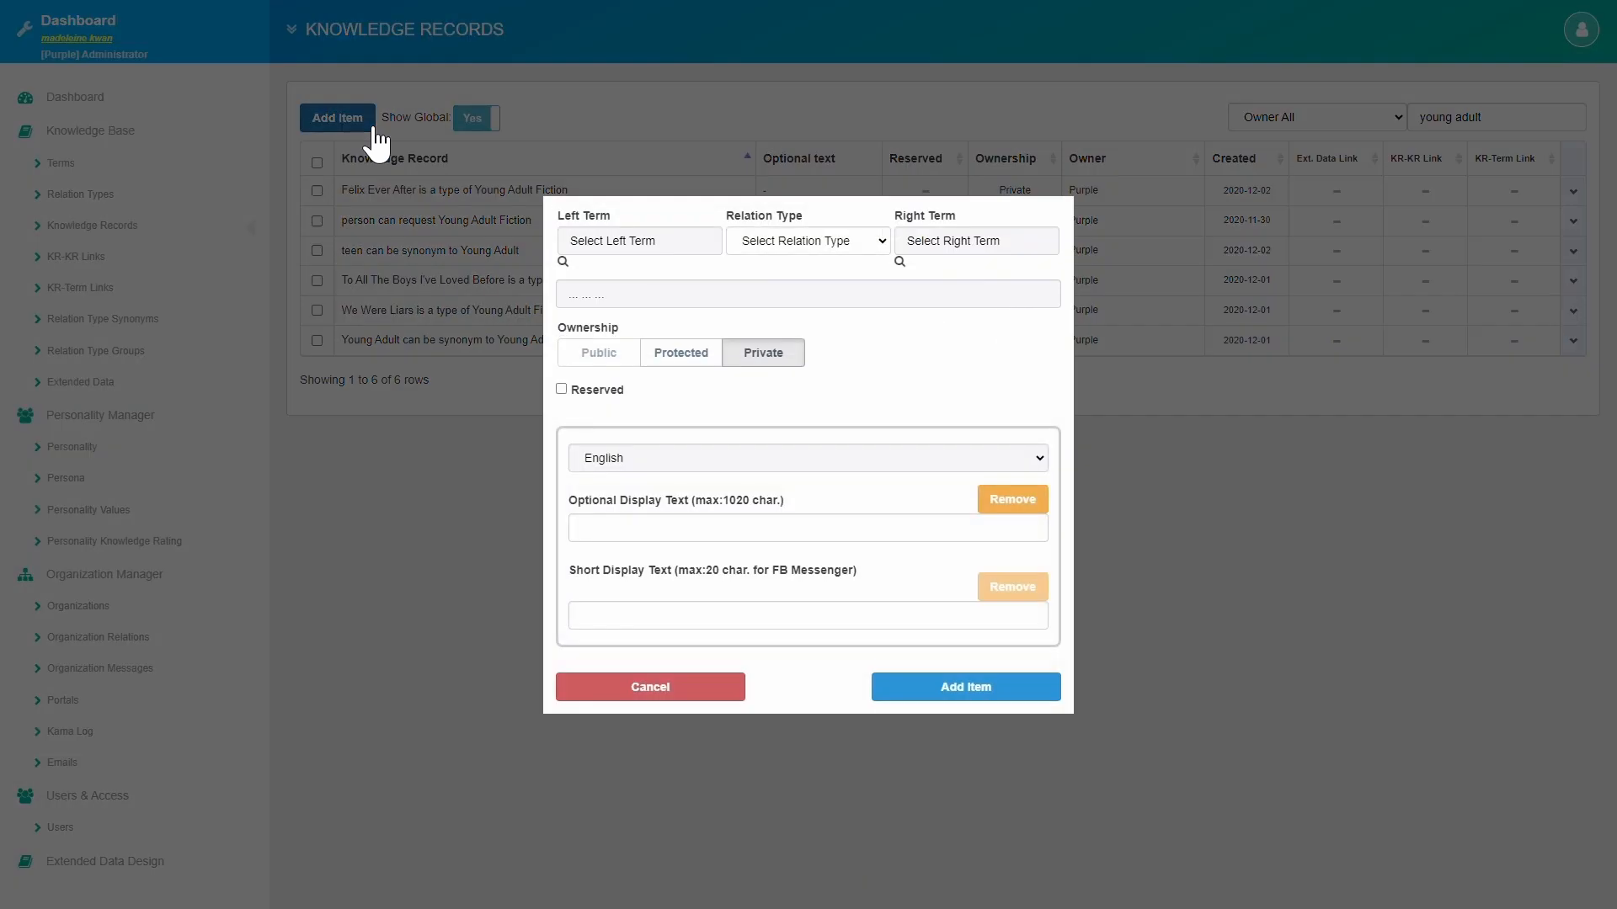
{"action": "left_click", "coordinate": [564, 263]}
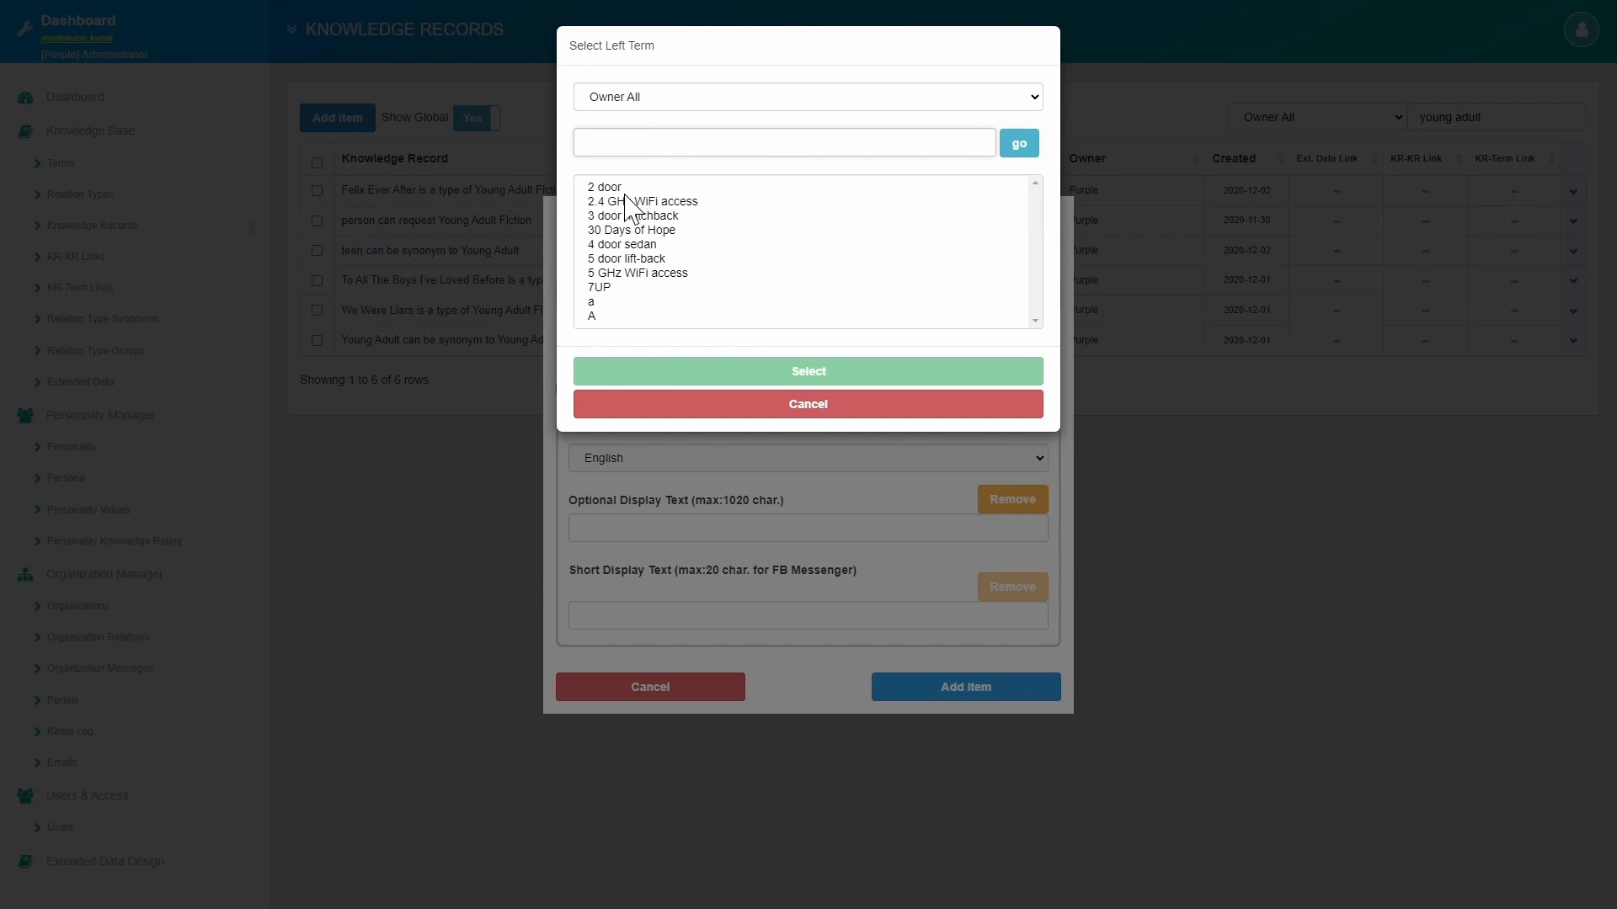
{"action": "type", "text": "person"}
{"action": "key", "text": "Return"}
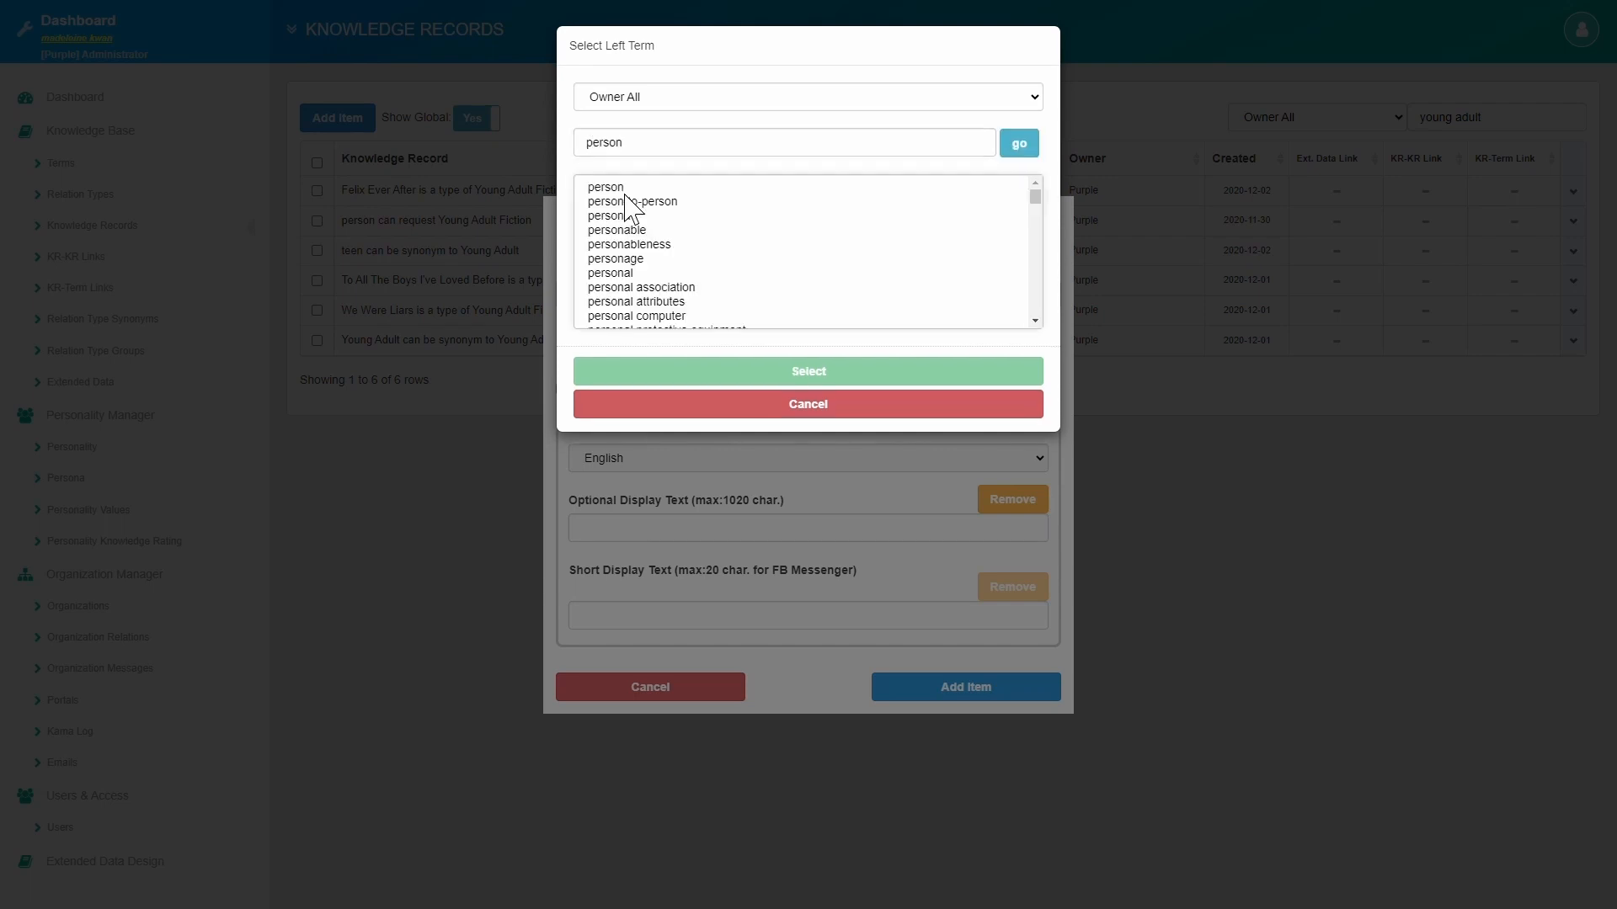
{"action": "left_click", "coordinate": [629, 189]}
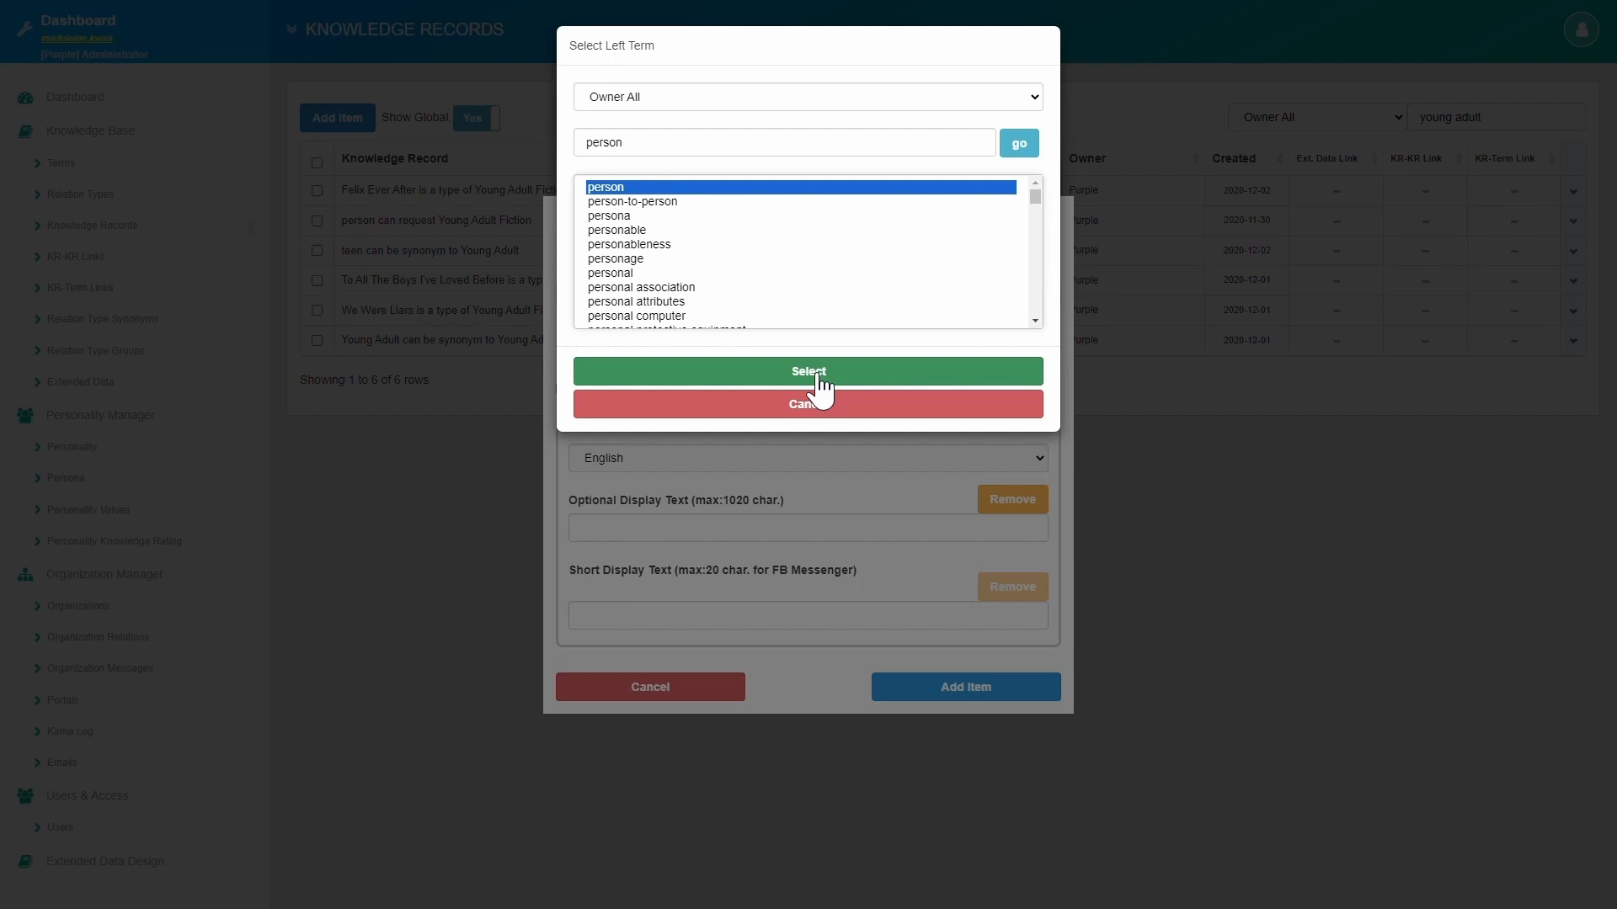
{"action": "left_click", "coordinate": [809, 372]}
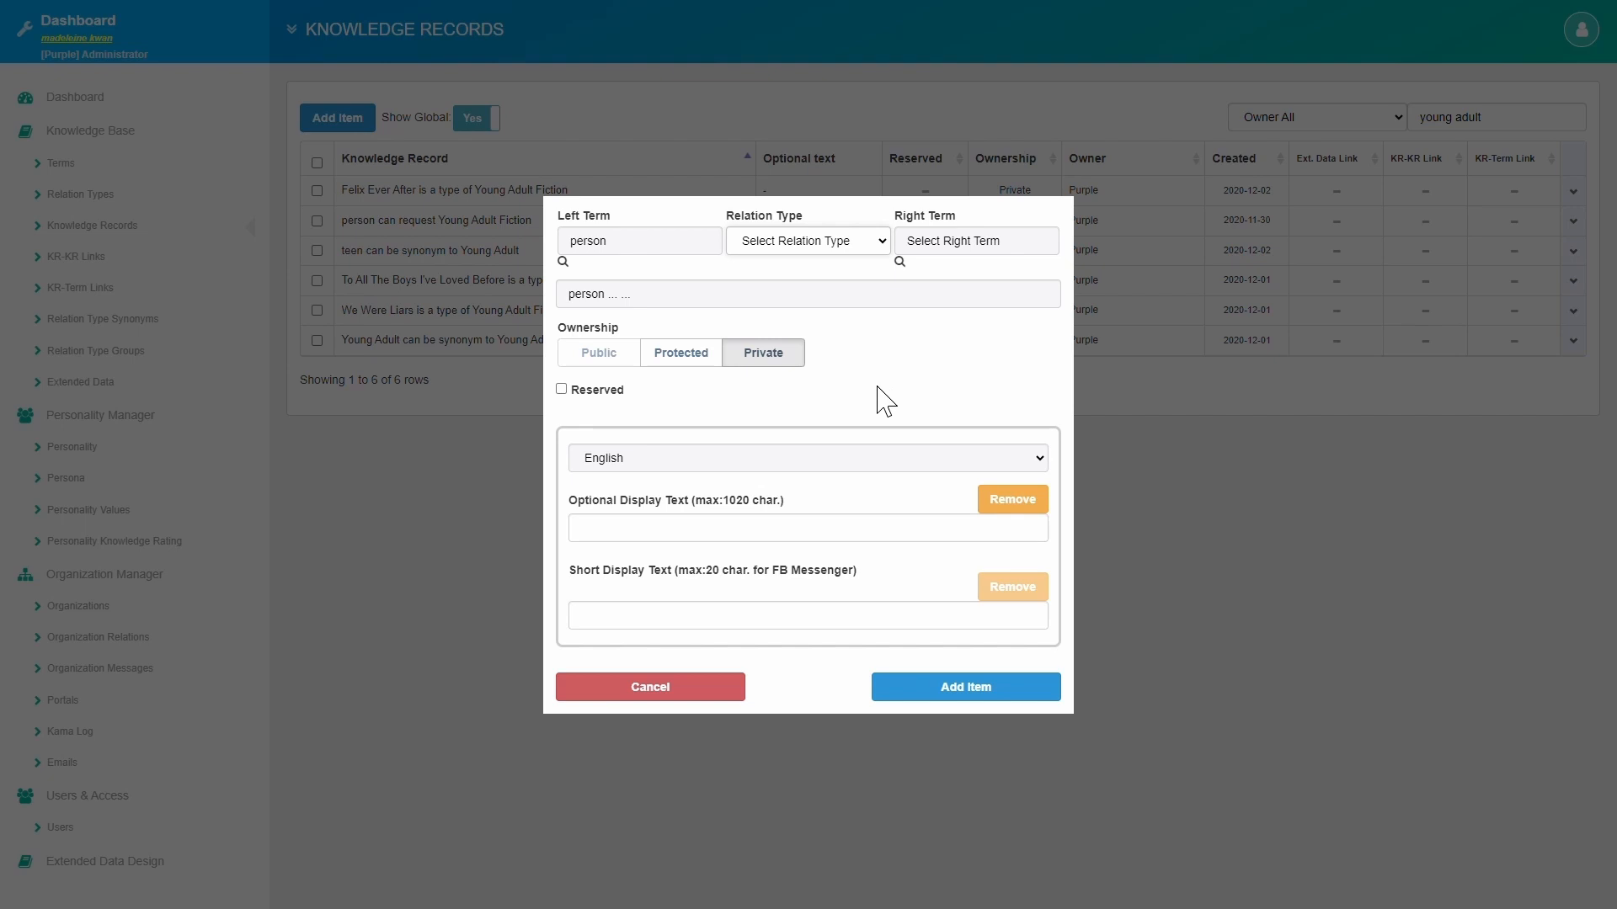
{"action": "left_click", "coordinate": [822, 352]}
{"action": "left_click", "coordinate": [900, 262]}
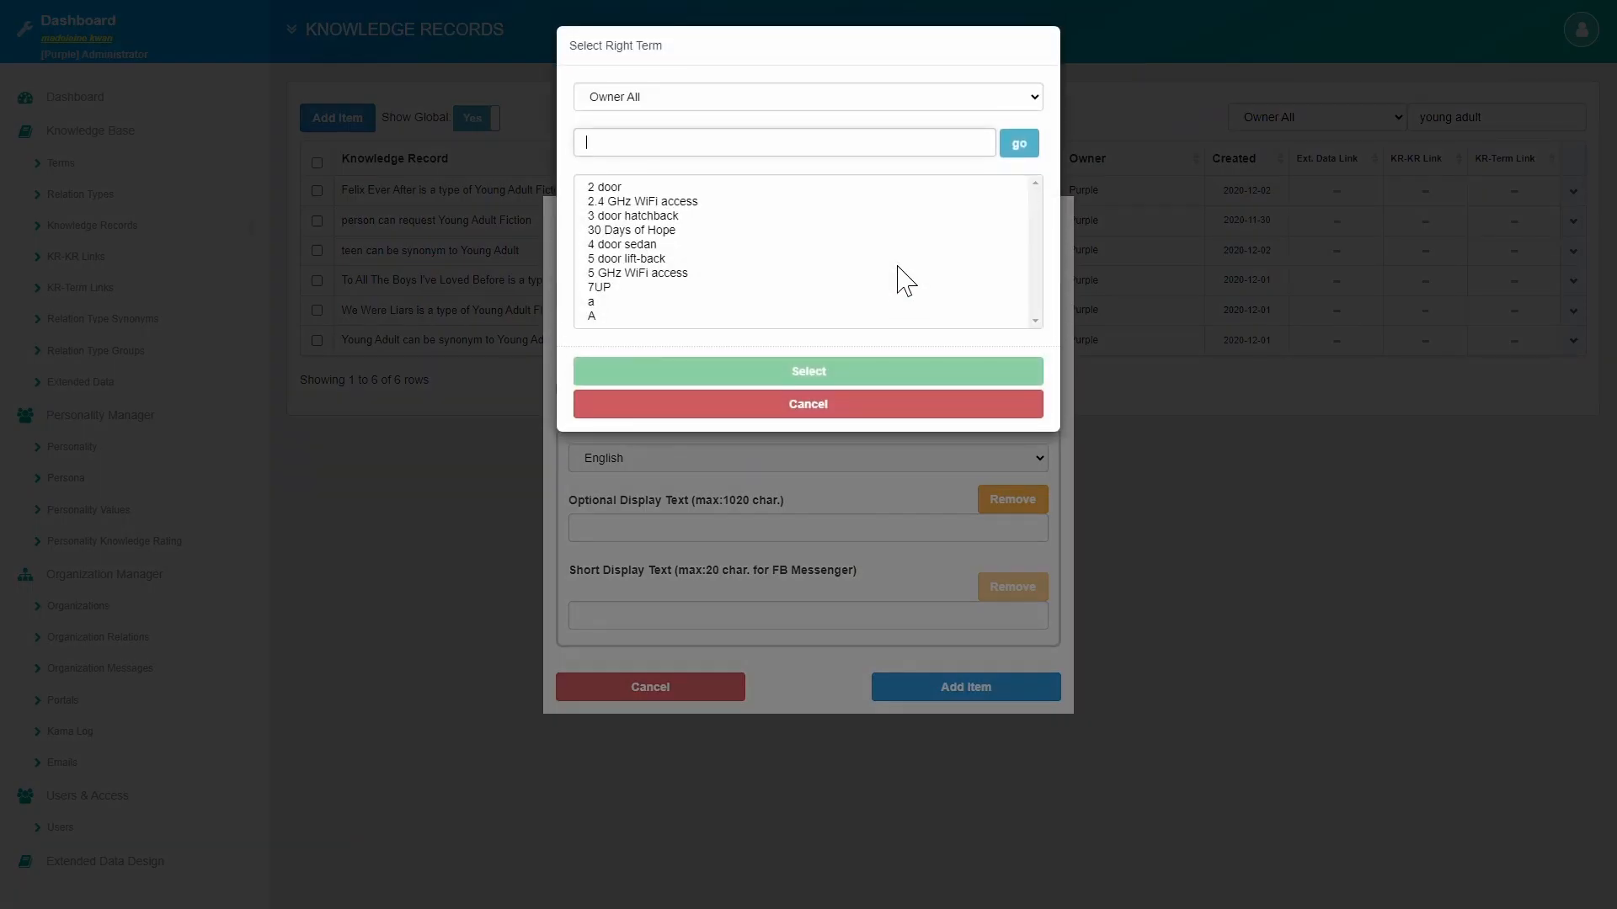
{"action": "type", "text": "Young adul"}
{"action": "left_click", "coordinate": [699, 202]}
{"action": "left_click", "coordinate": [821, 377]}
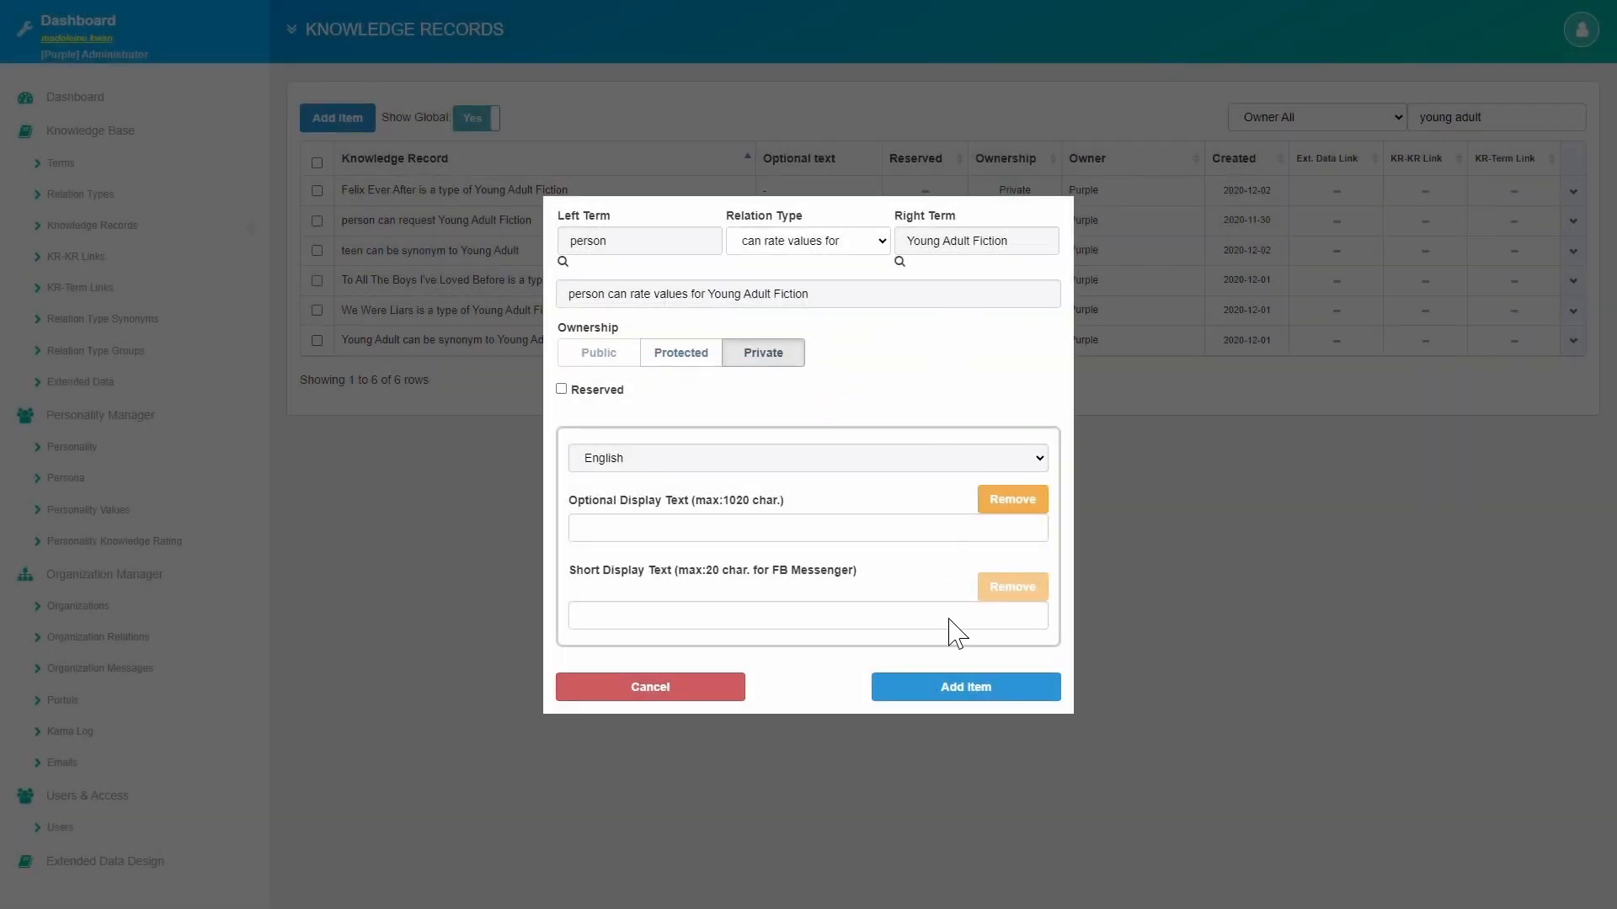
{"action": "left_click", "coordinate": [983, 699]}
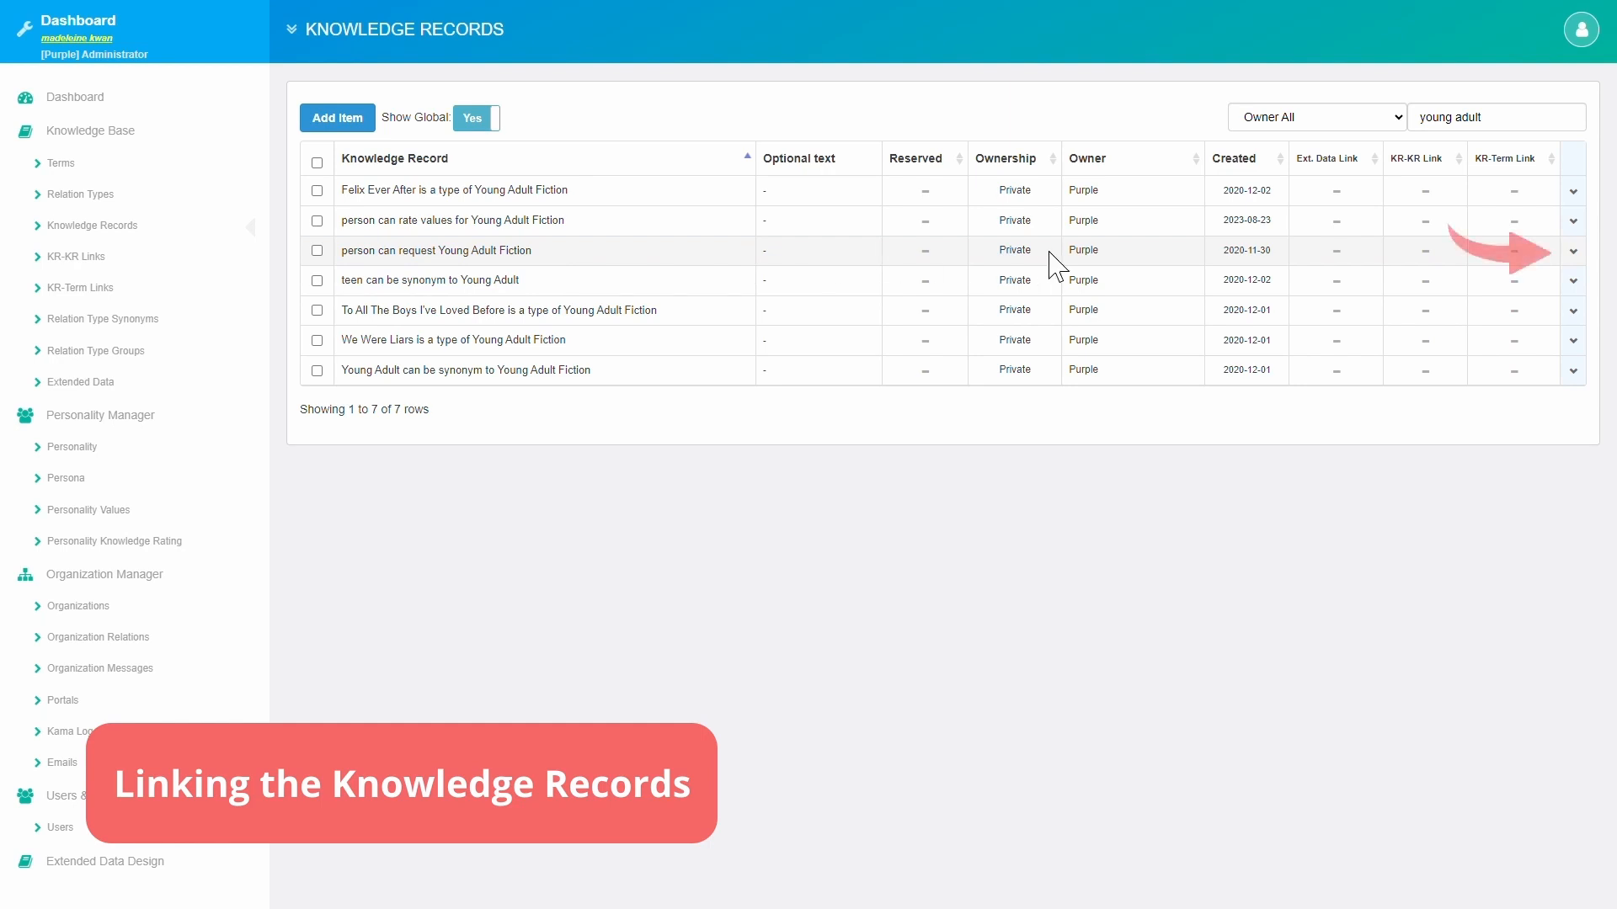
Open KR-KR Links for 'person can request Young Adult Fiction' from its row menu.
{"action": "left_click", "coordinate": [1582, 257]}
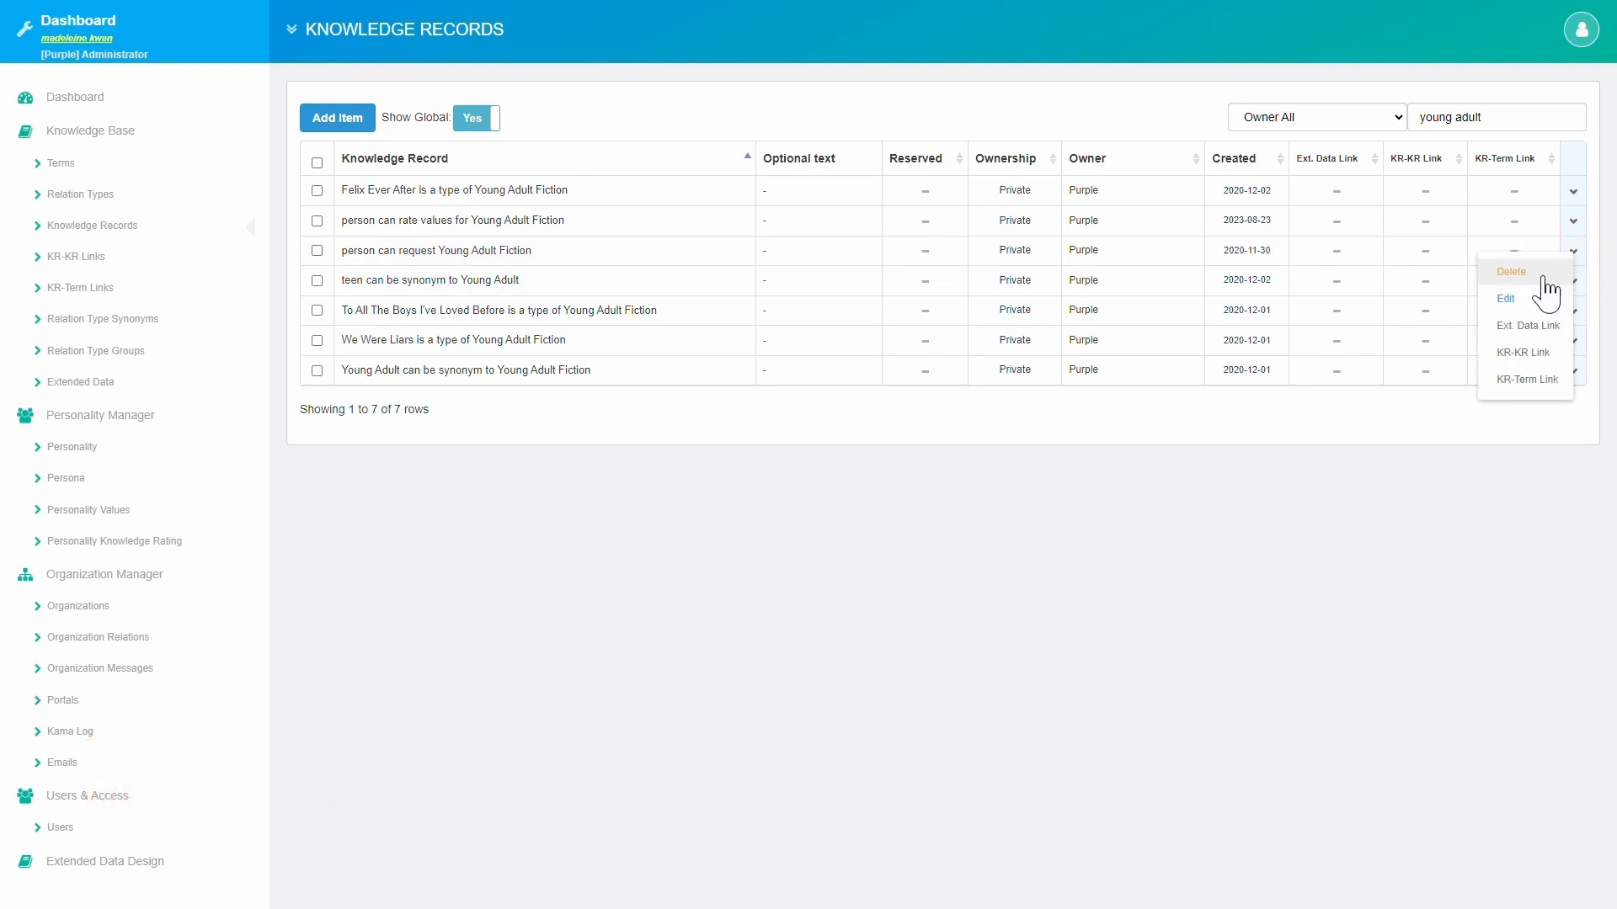
{"action": "left_click", "coordinate": [1531, 359]}
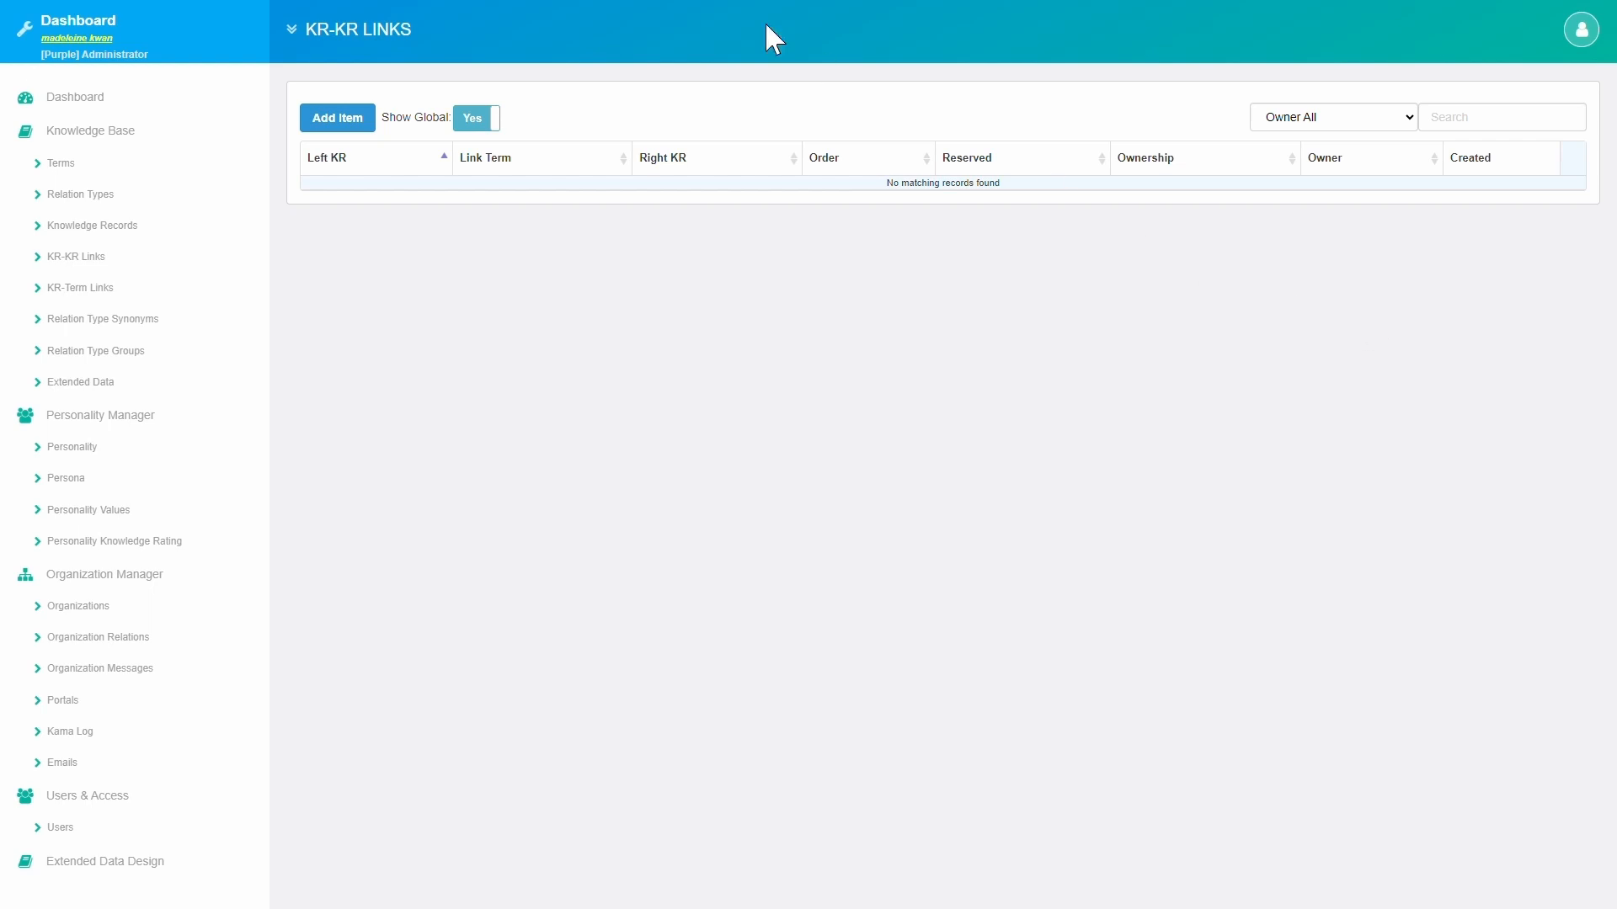
Add a 'has value rating KR' link to 'person can rate values for Young Adult Fiction', order 1.
{"action": "left_click", "coordinate": [371, 119]}
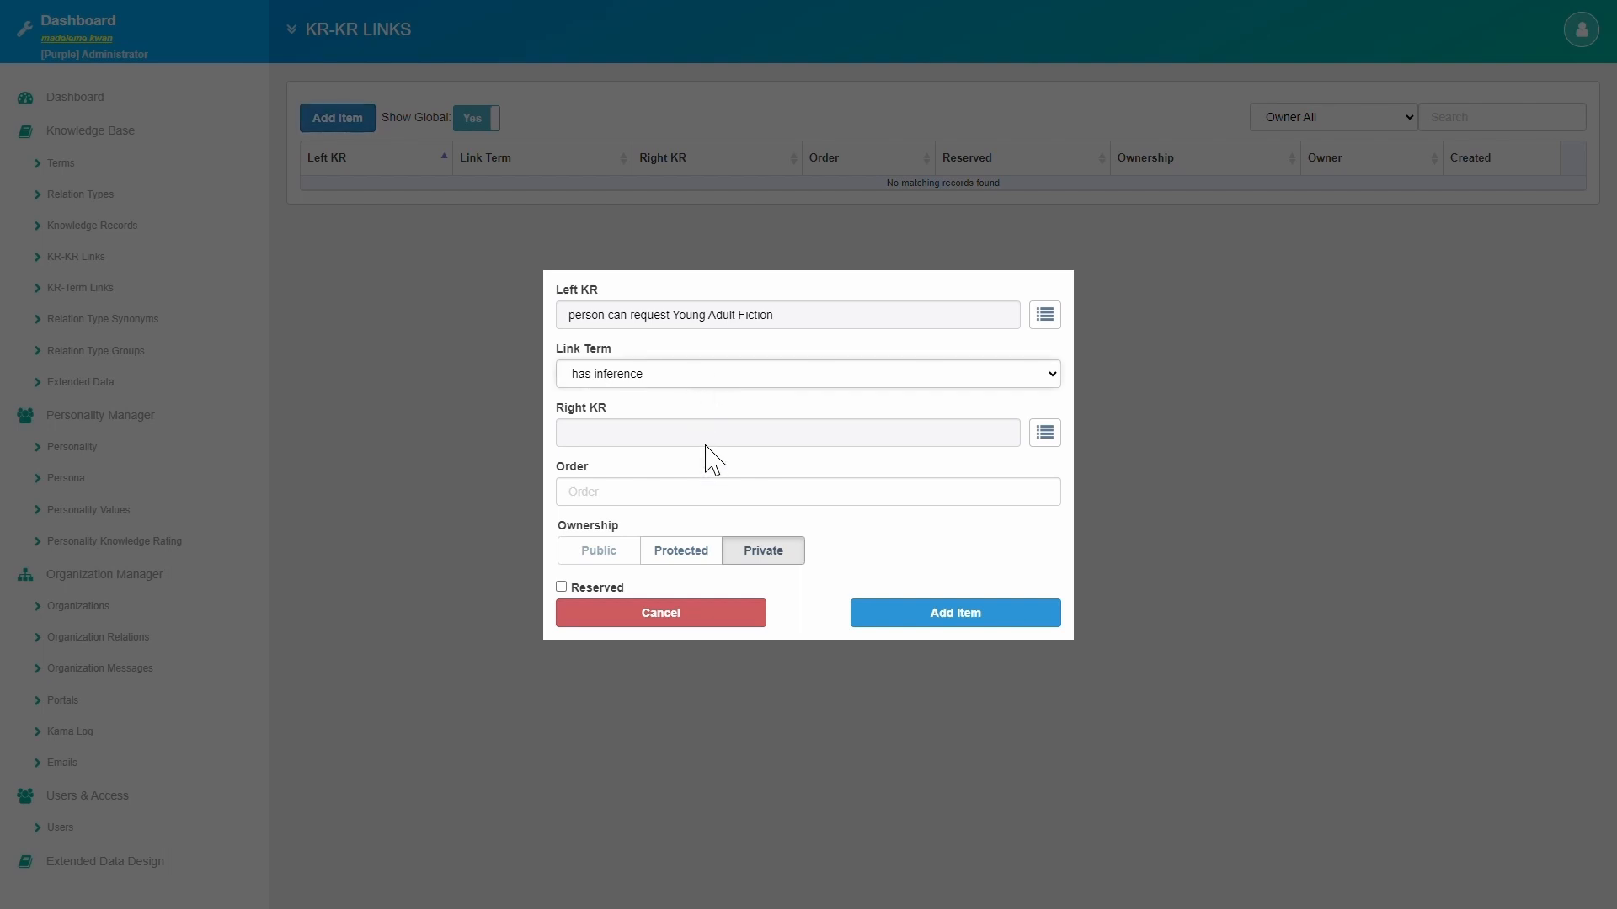
{"action": "key", "text": "Down"}
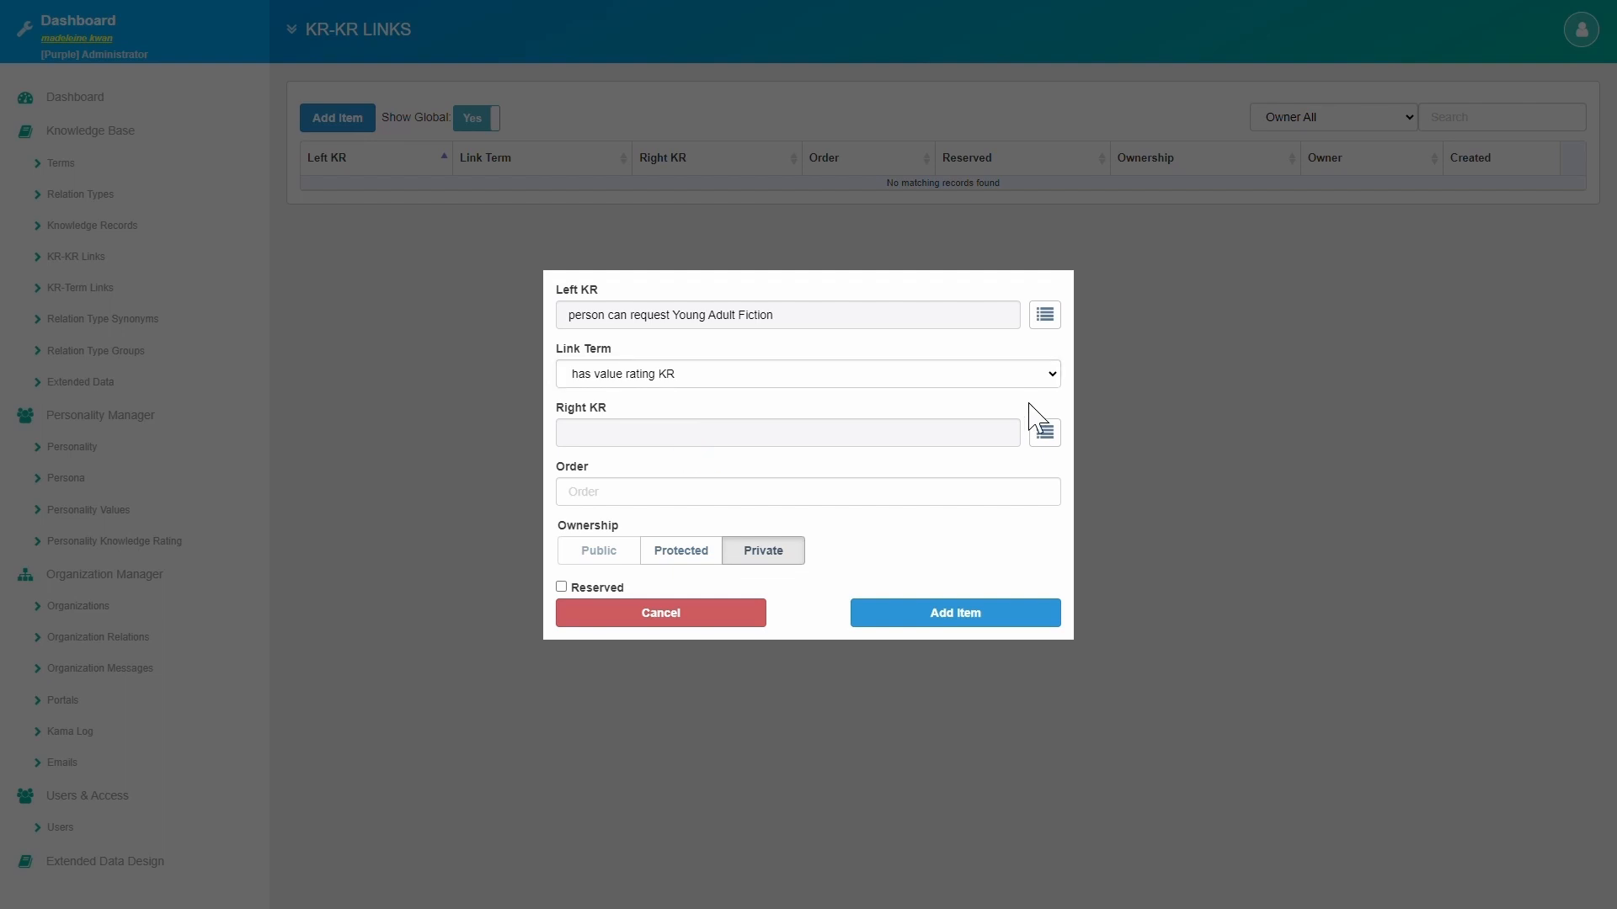
{"action": "left_click", "coordinate": [1045, 433]}
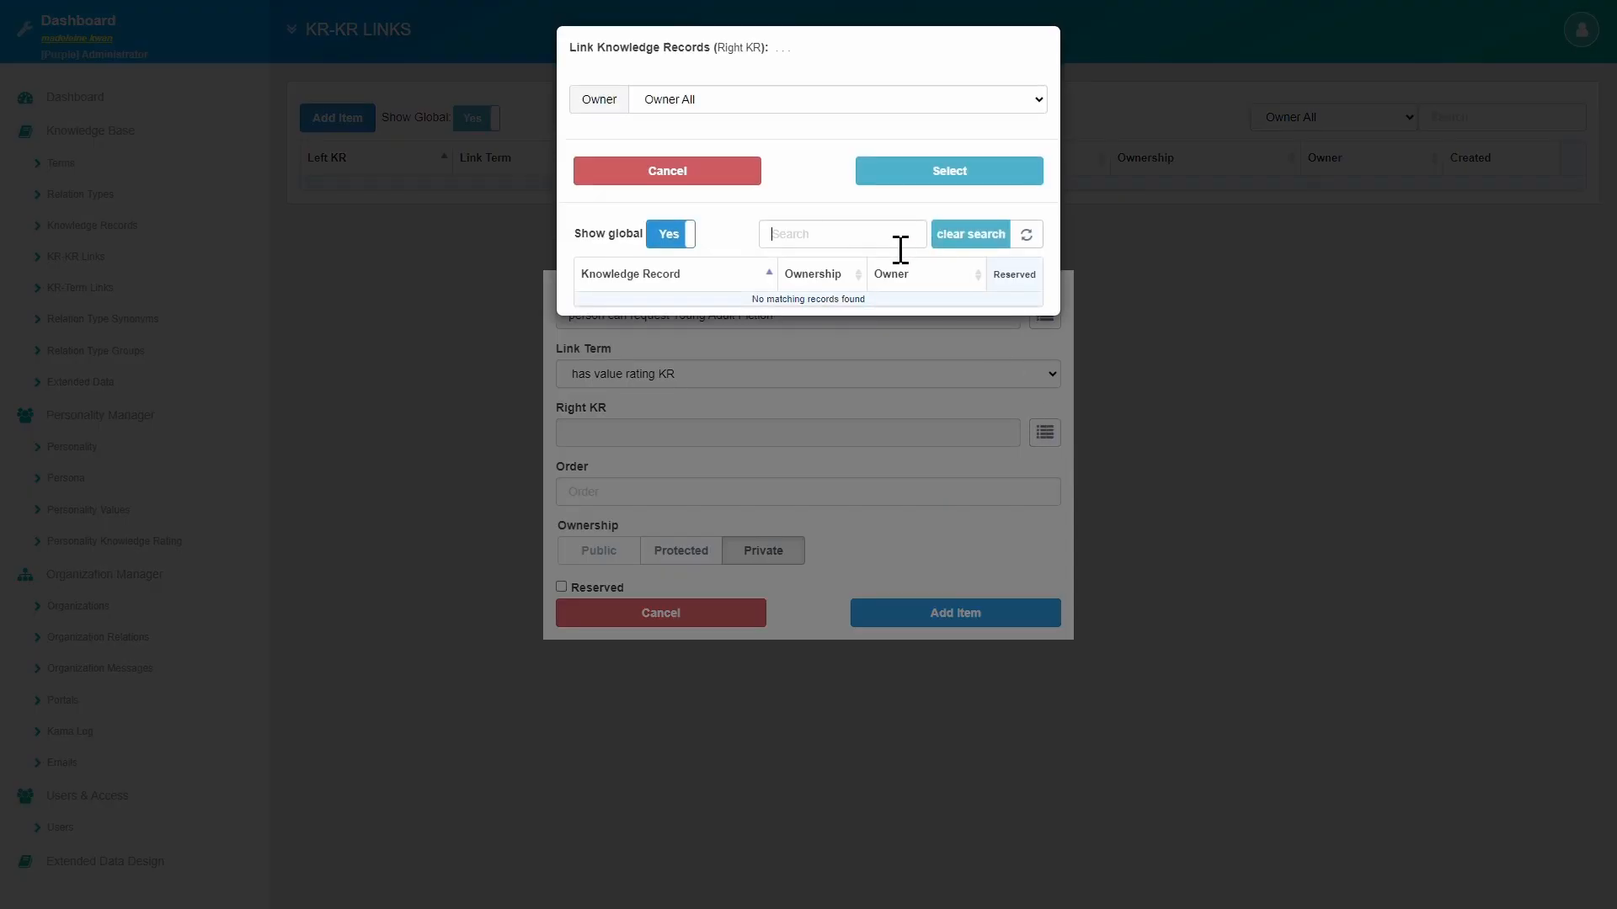
{"action": "type", "text": "young adult"}
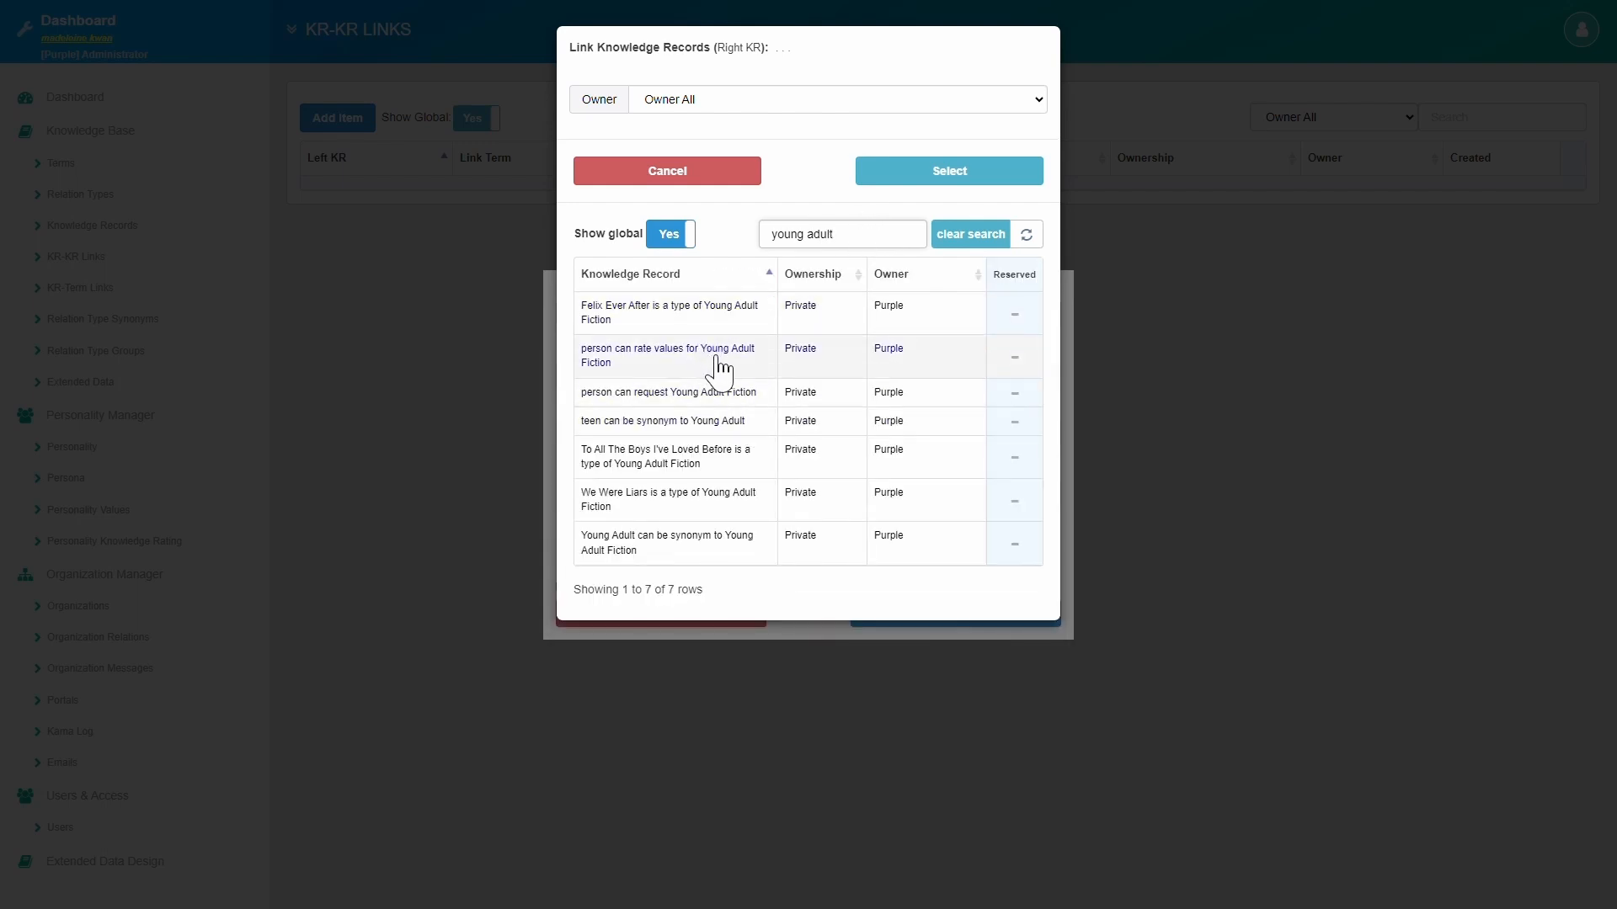
{"action": "left_click", "coordinate": [722, 371]}
{"action": "left_click", "coordinate": [921, 179]}
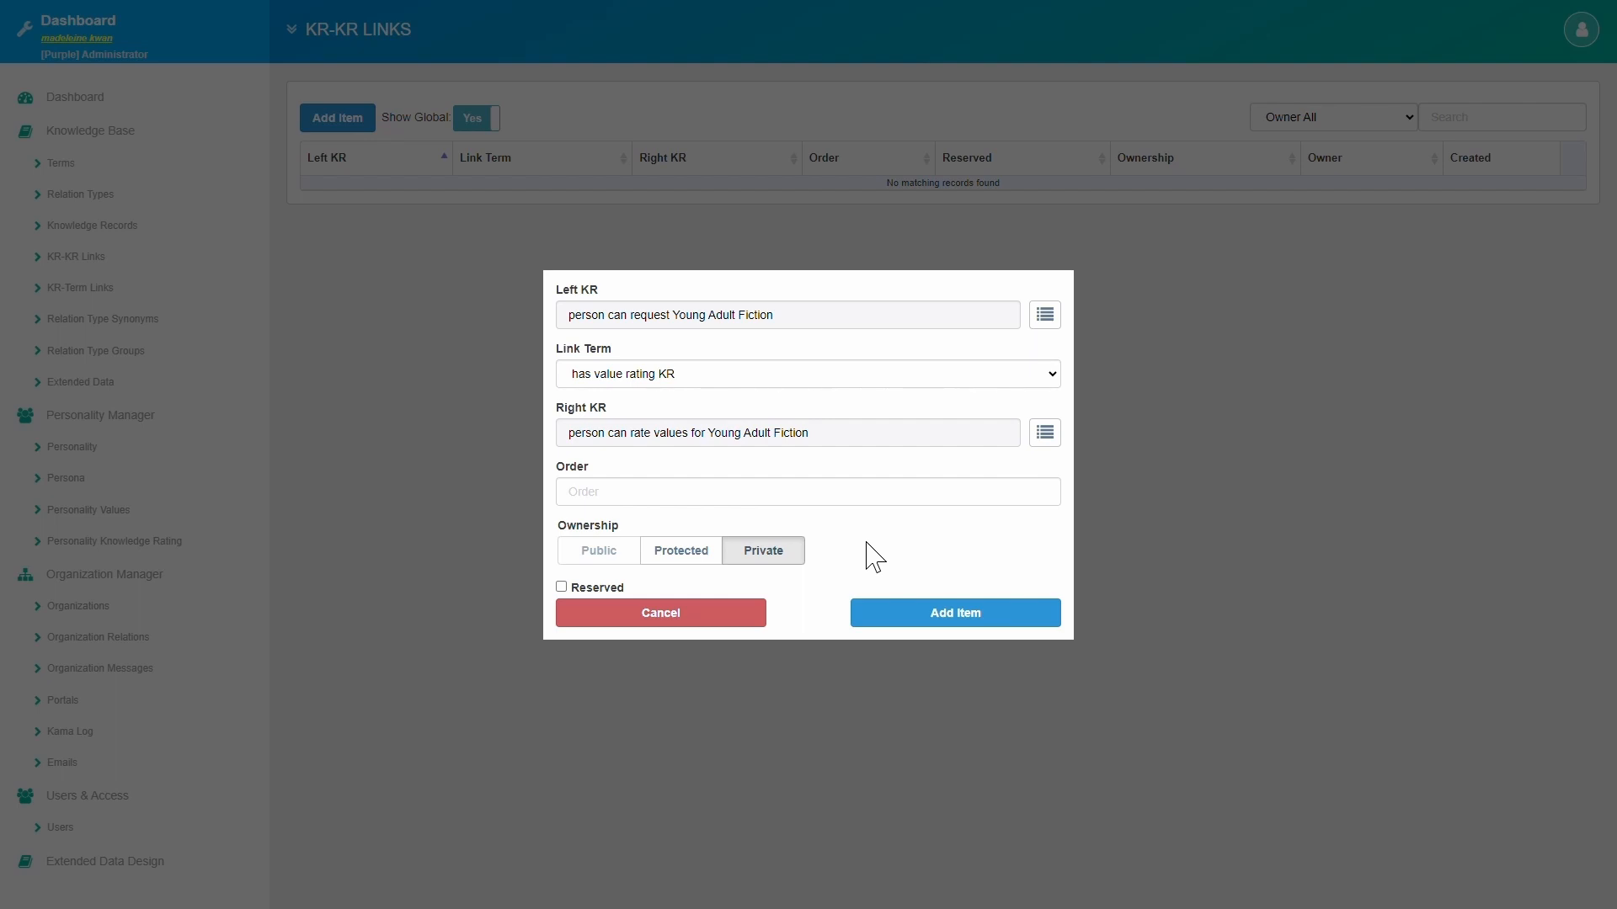
{"action": "left_click", "coordinate": [820, 503]}
{"action": "type", "text": "1"}
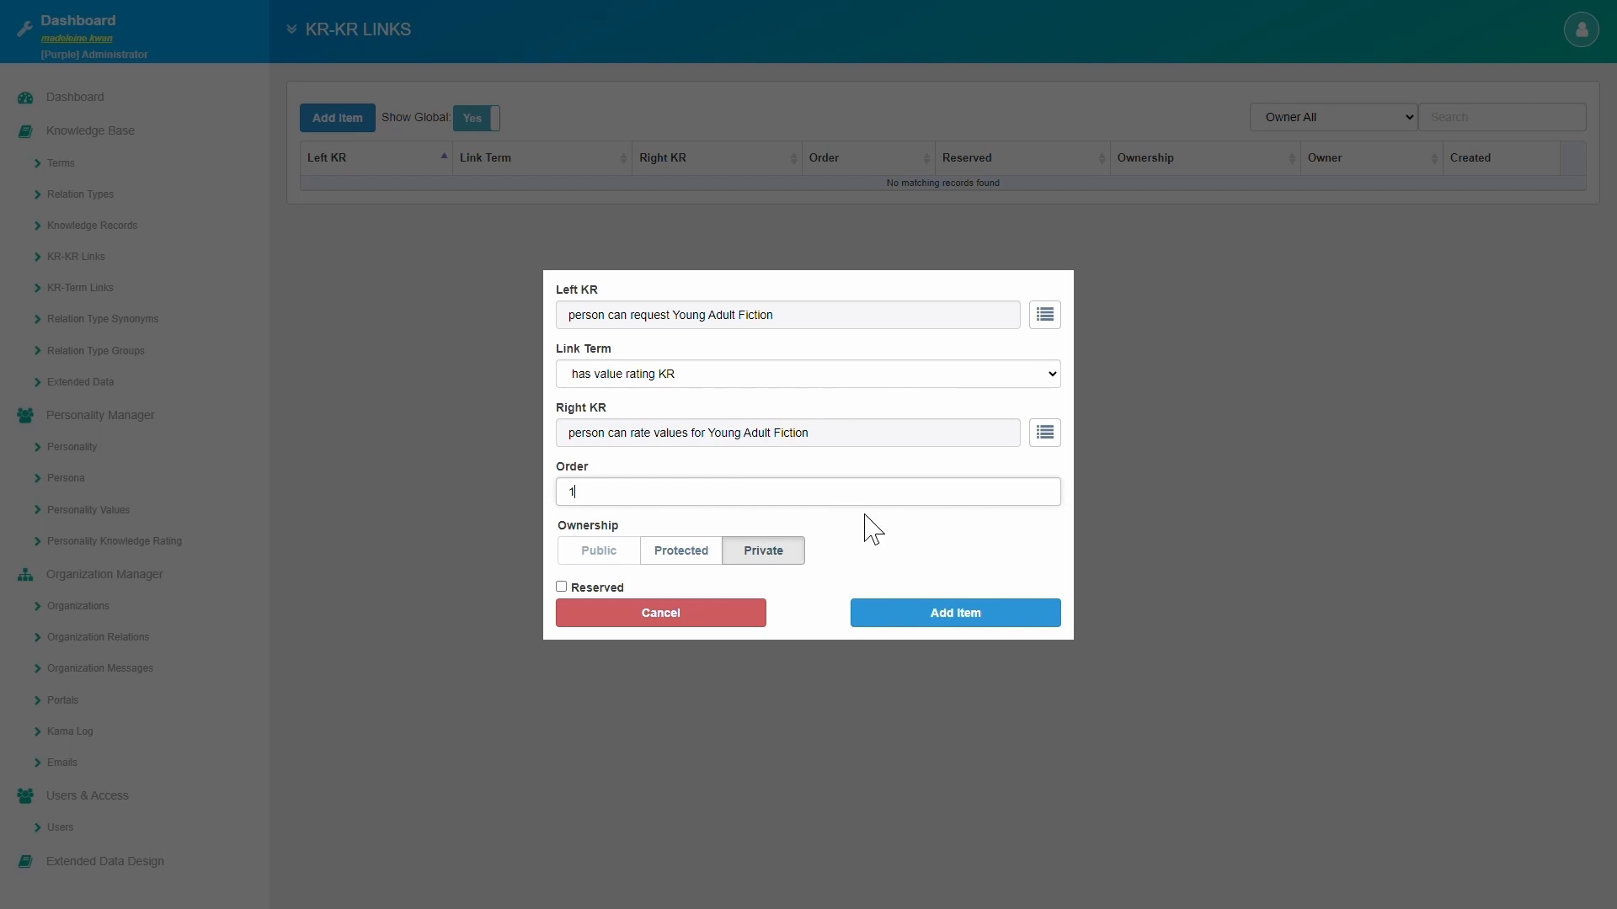
{"action": "left_click", "coordinate": [935, 614]}
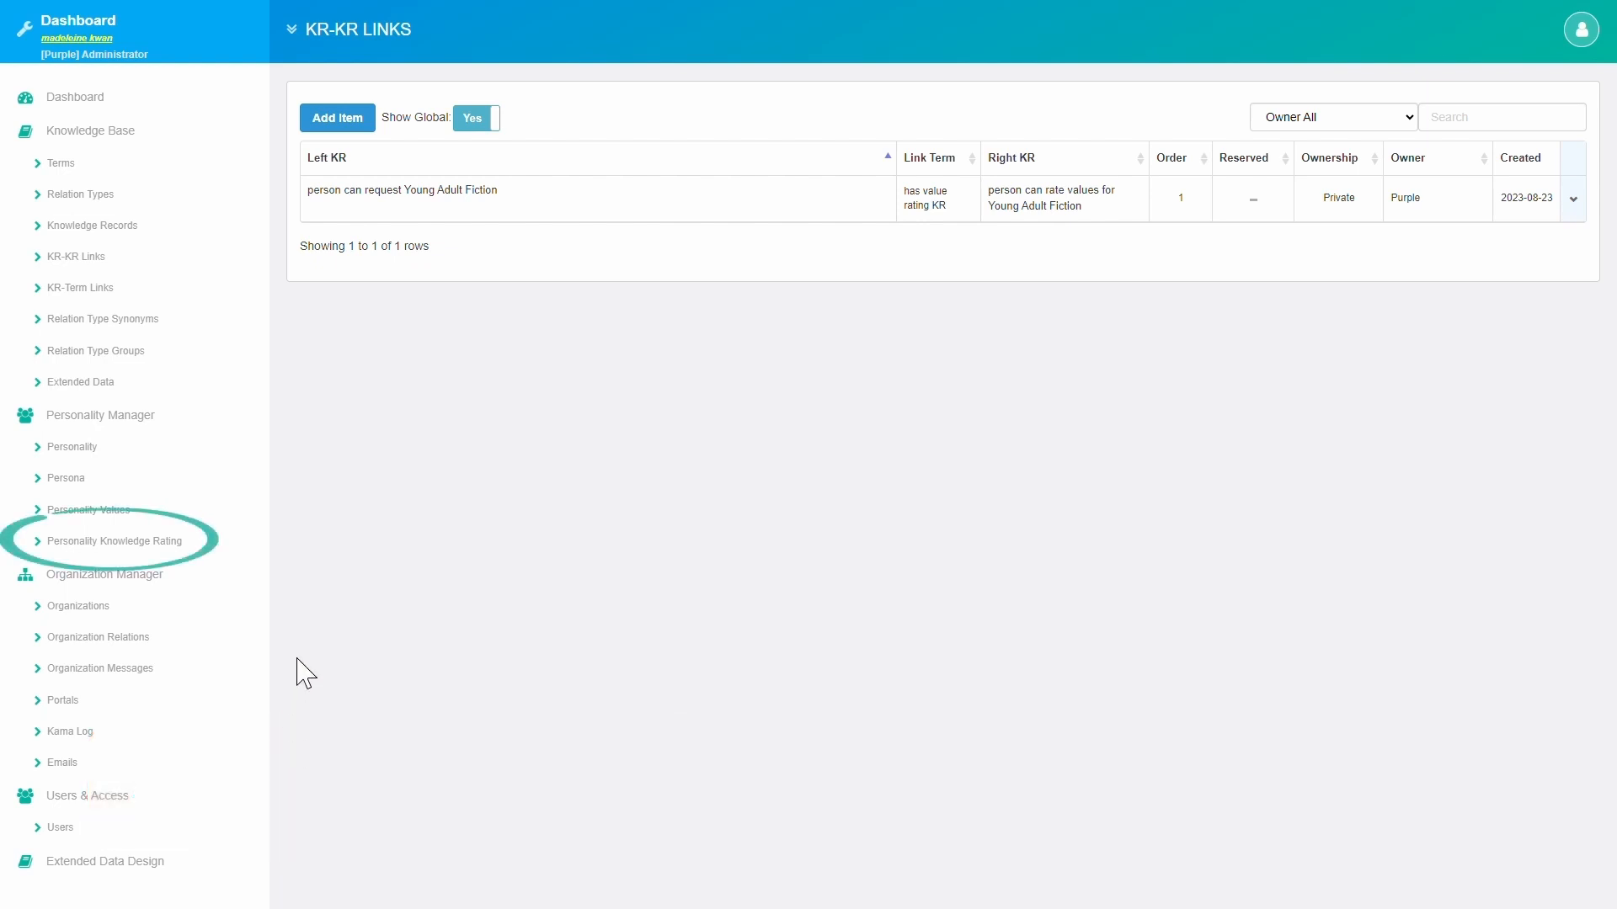
Expand Avid Reader-45-60 Male's Young Adult Fiction request ratings, showing five values at -5.
{"action": "left_click", "coordinate": [216, 546]}
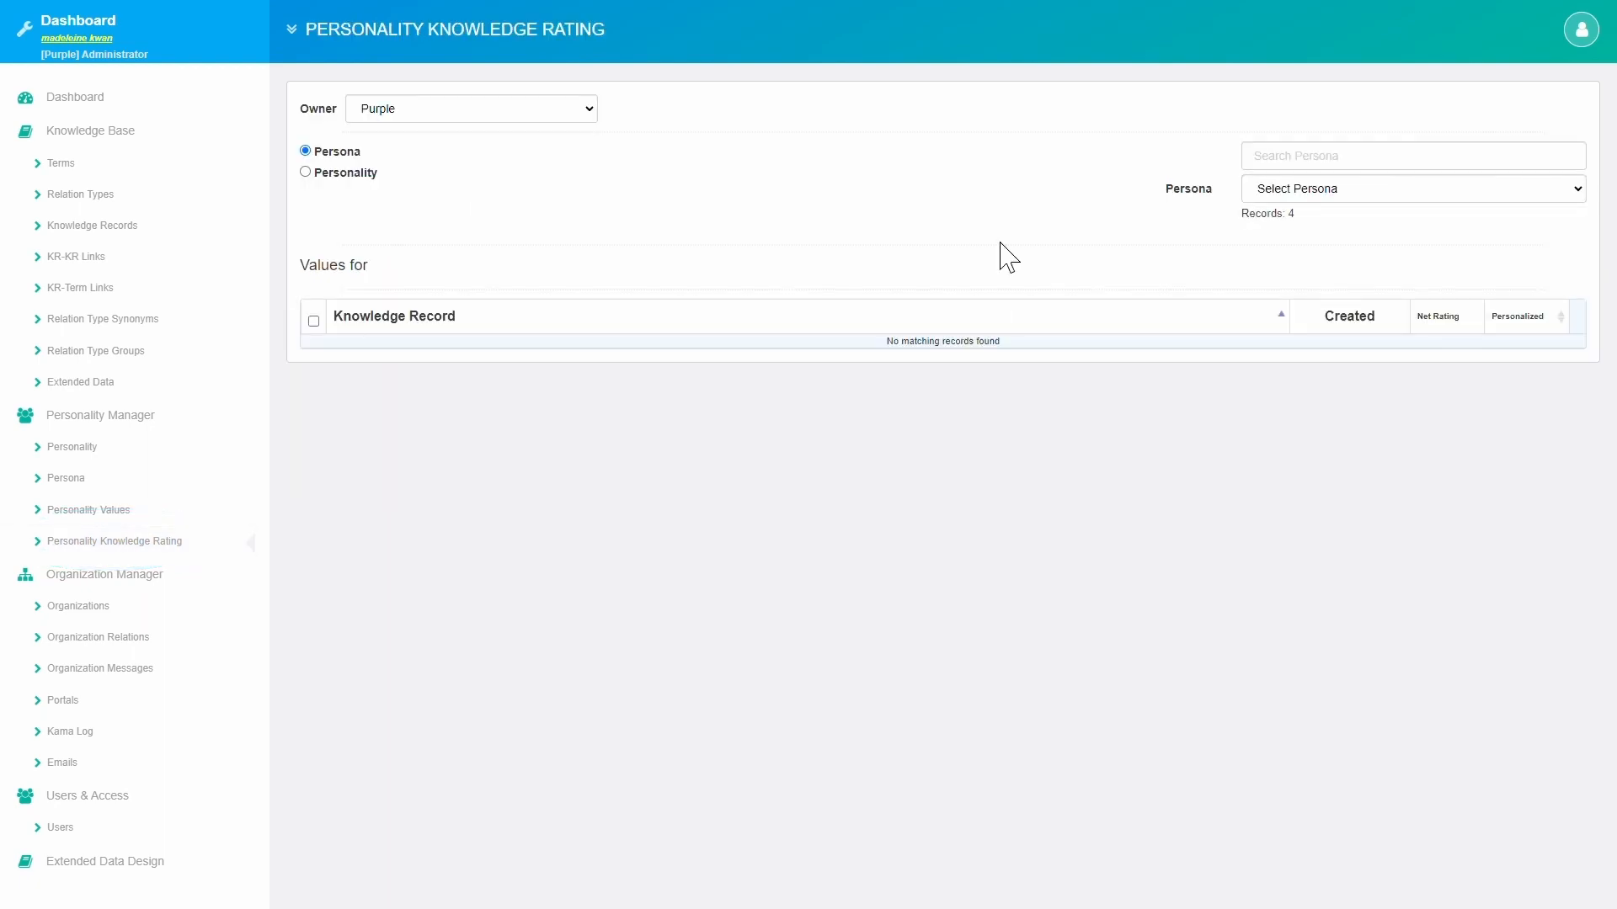
{"action": "left_click", "coordinate": [1289, 198]}
{"action": "left_click", "coordinate": [1285, 242]}
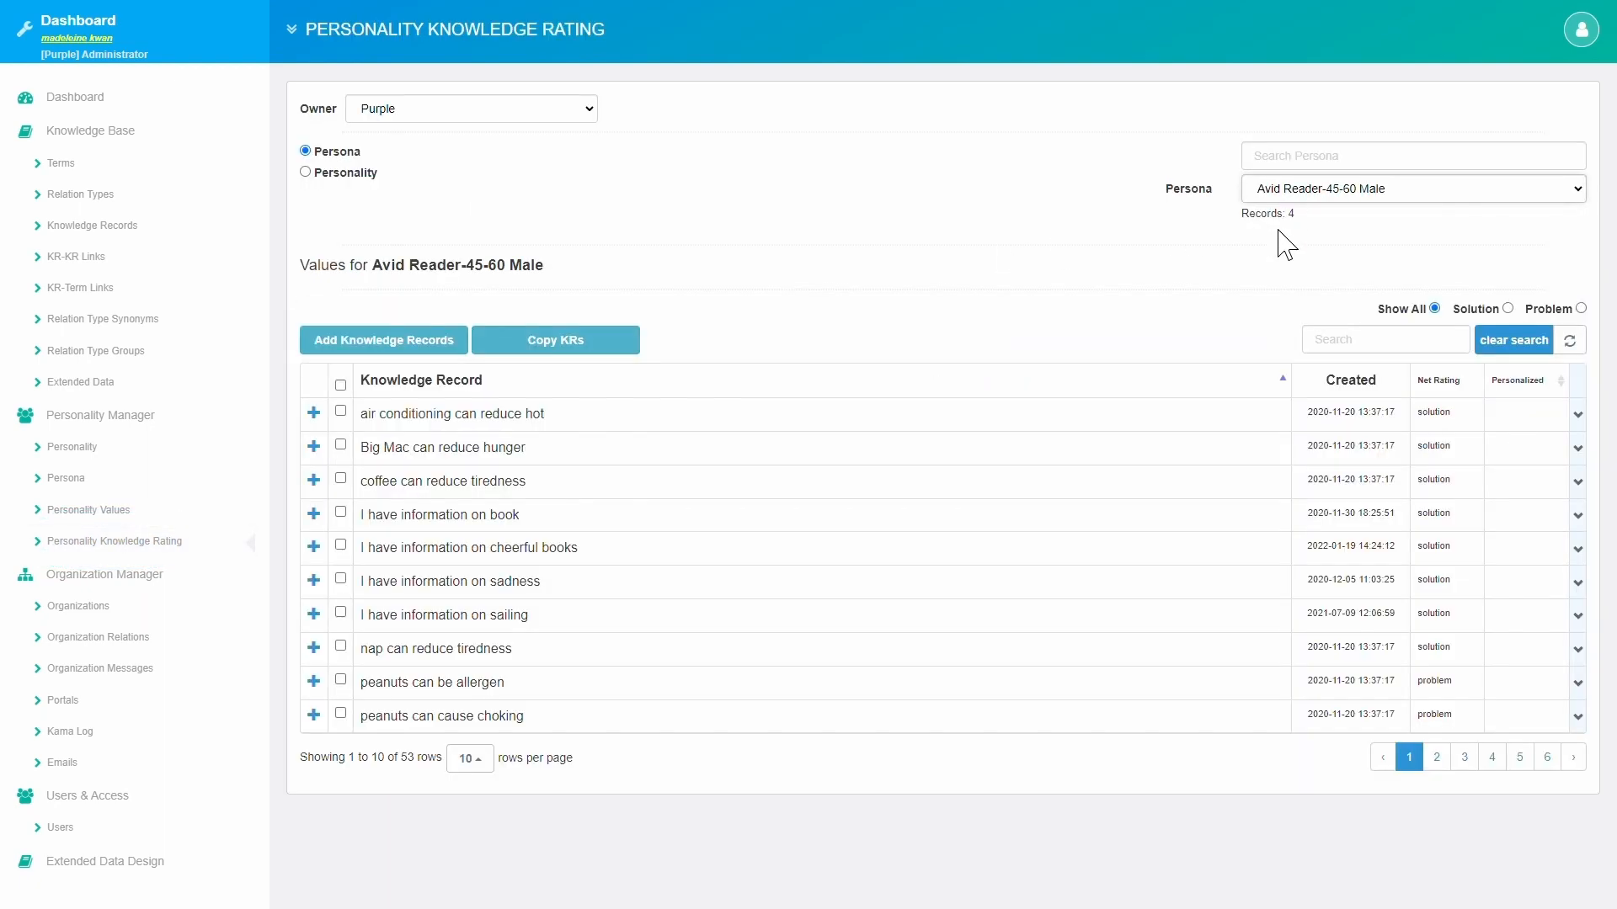
{"action": "left_click", "coordinate": [1356, 348]}
{"action": "type", "text": "young adult"}
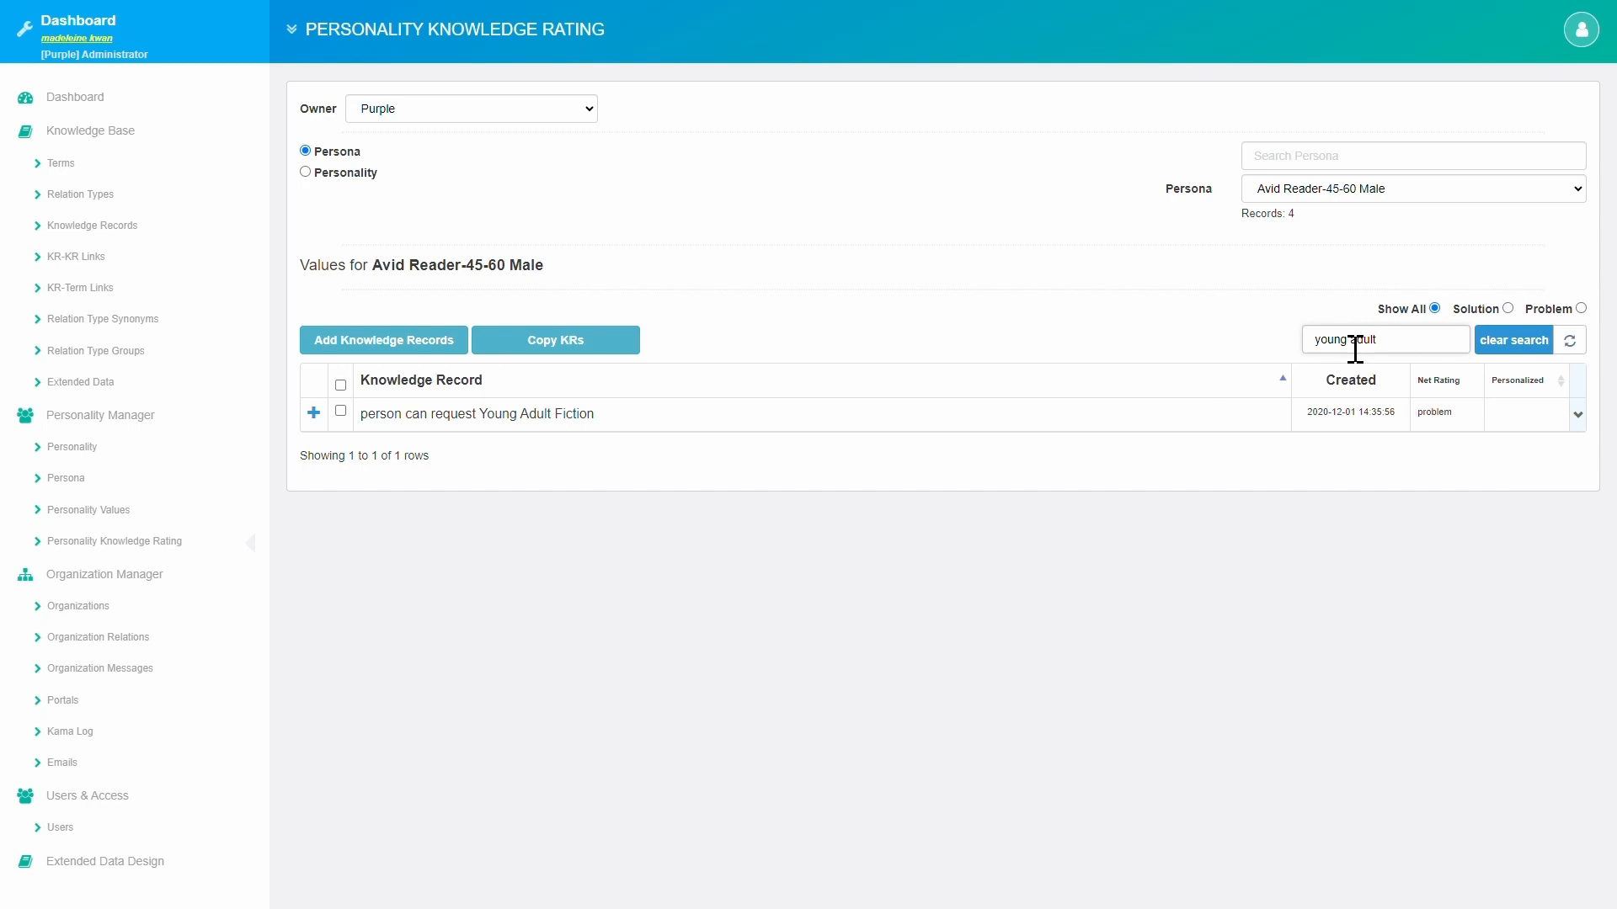
{"action": "left_click", "coordinate": [314, 413]}
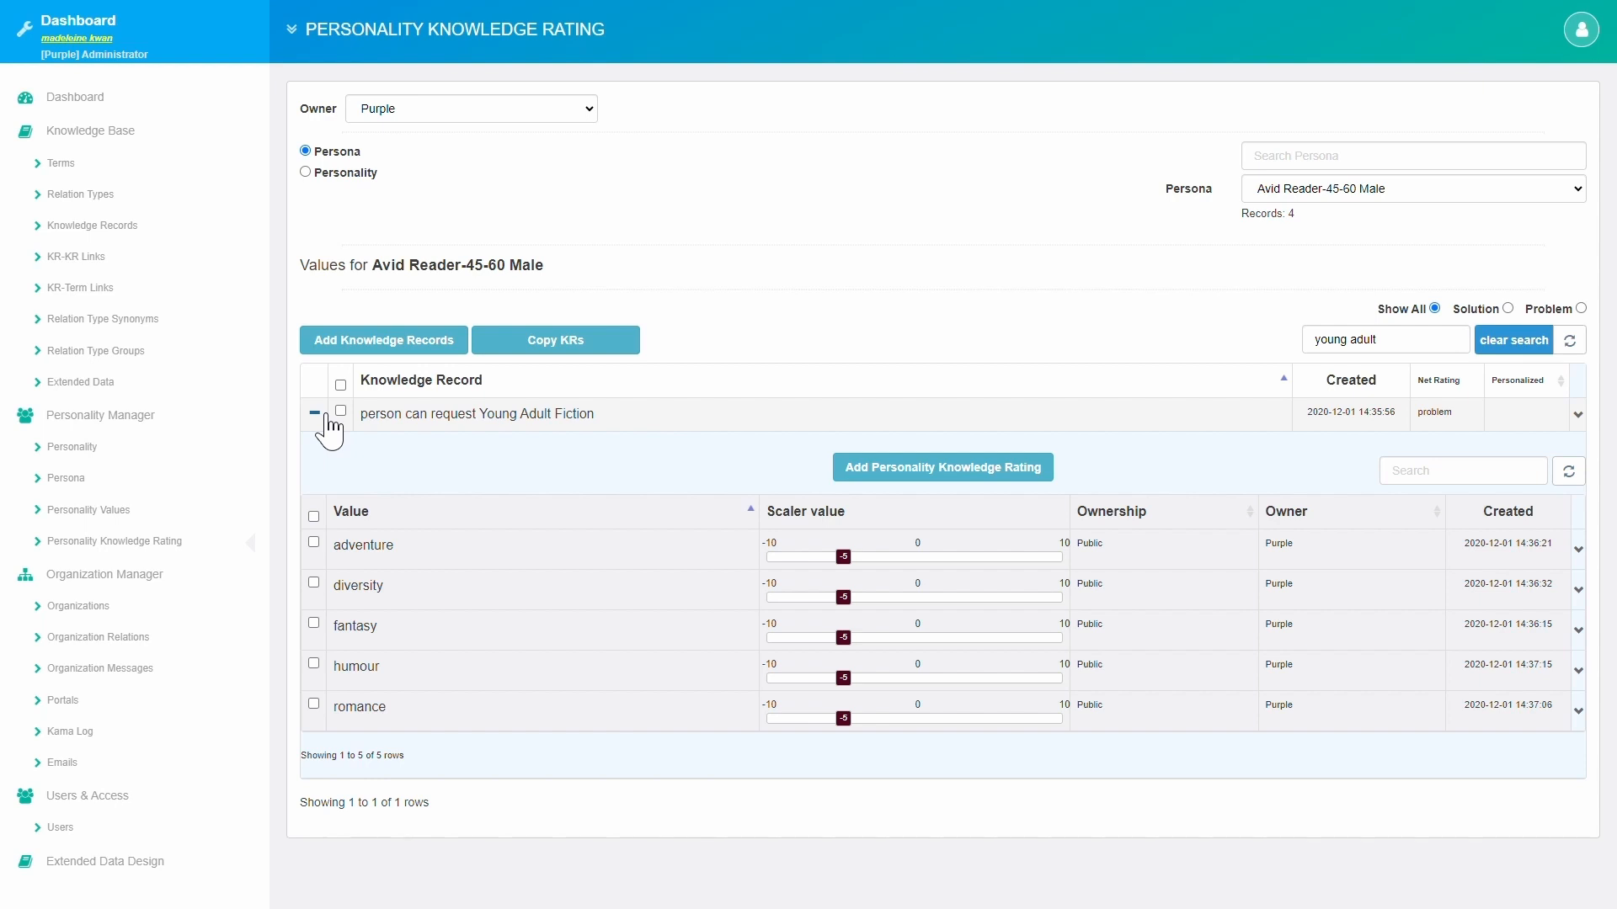
Add the 'person can rate values for Young Adult Fiction' record to the persona and open its rating dialog.
{"action": "left_click", "coordinate": [446, 352]}
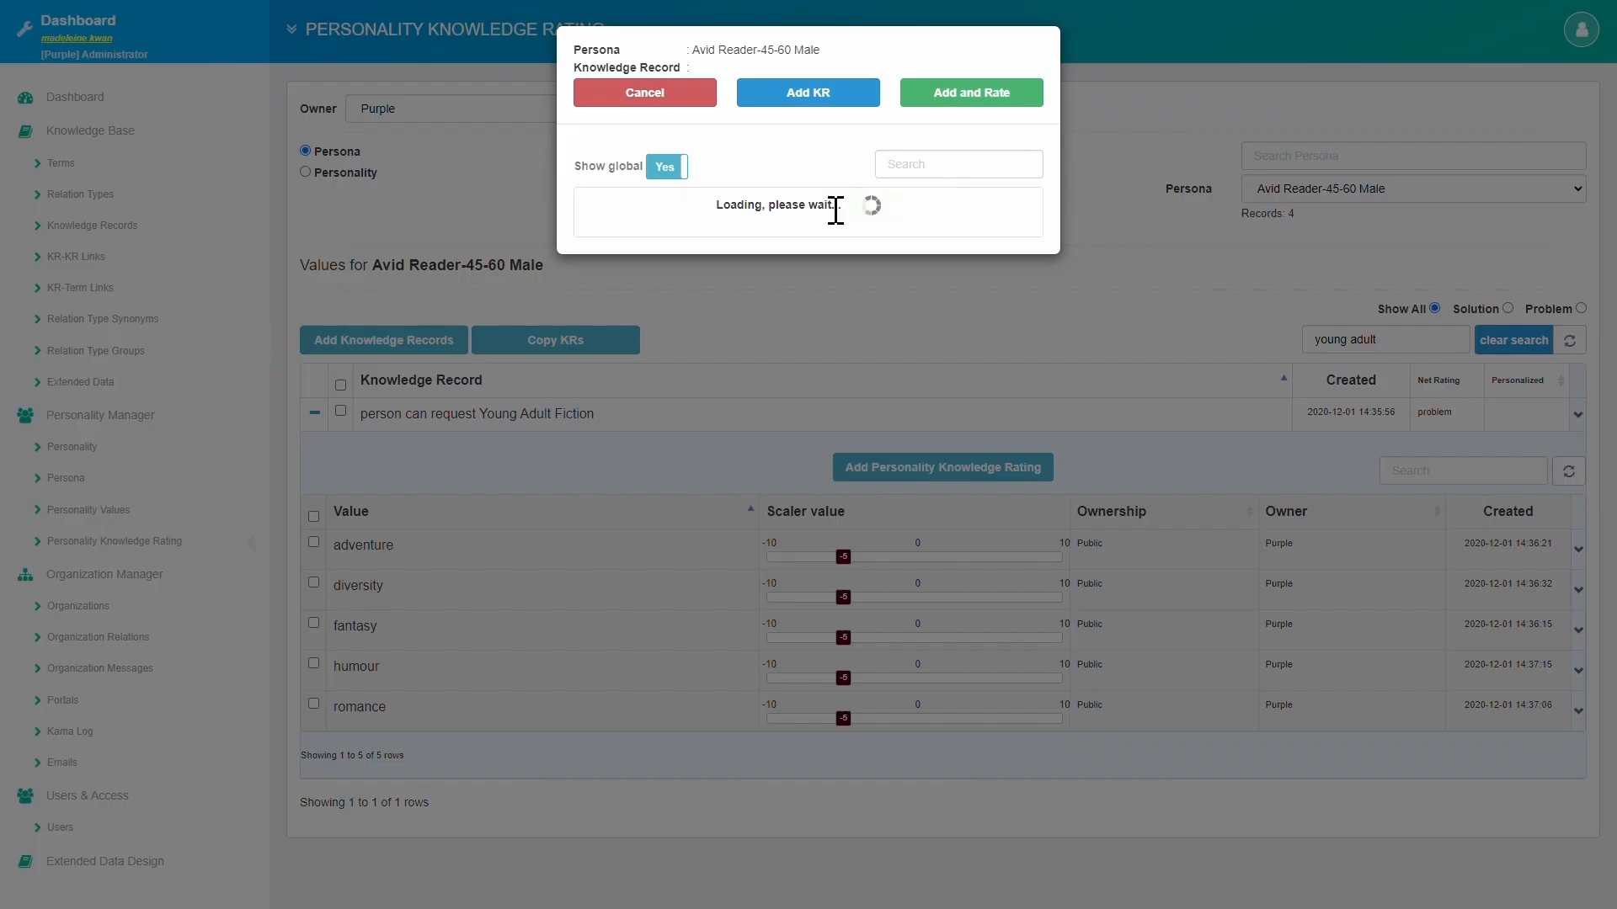
{"action": "left_click", "coordinate": [906, 175]}
{"action": "type", "text": "young adult"}
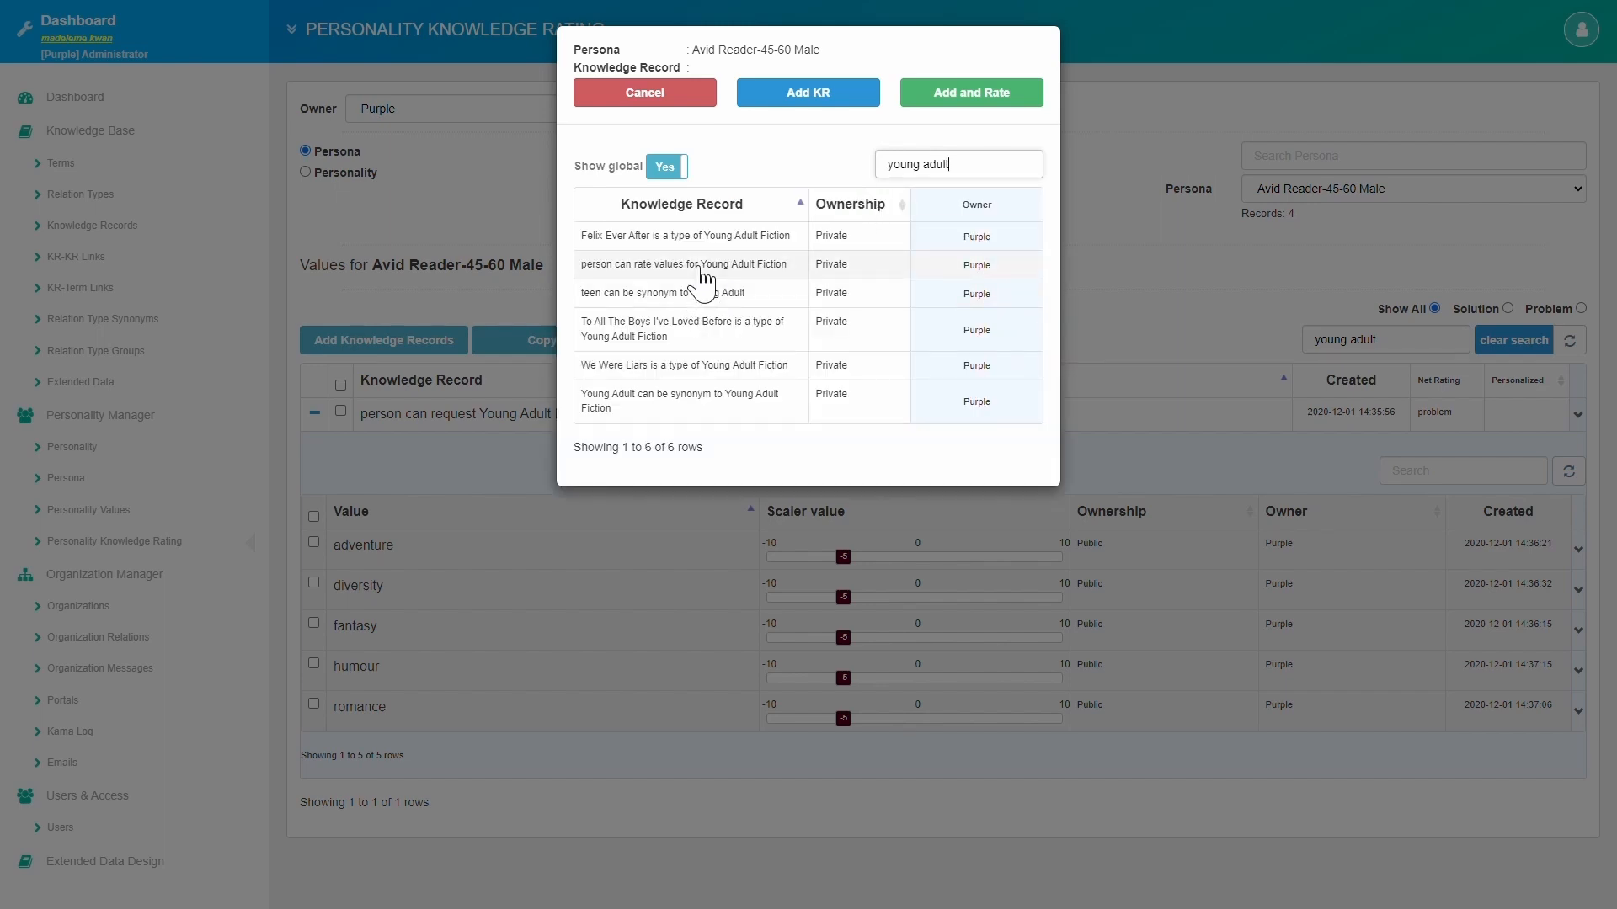
{"action": "left_click", "coordinate": [699, 268]}
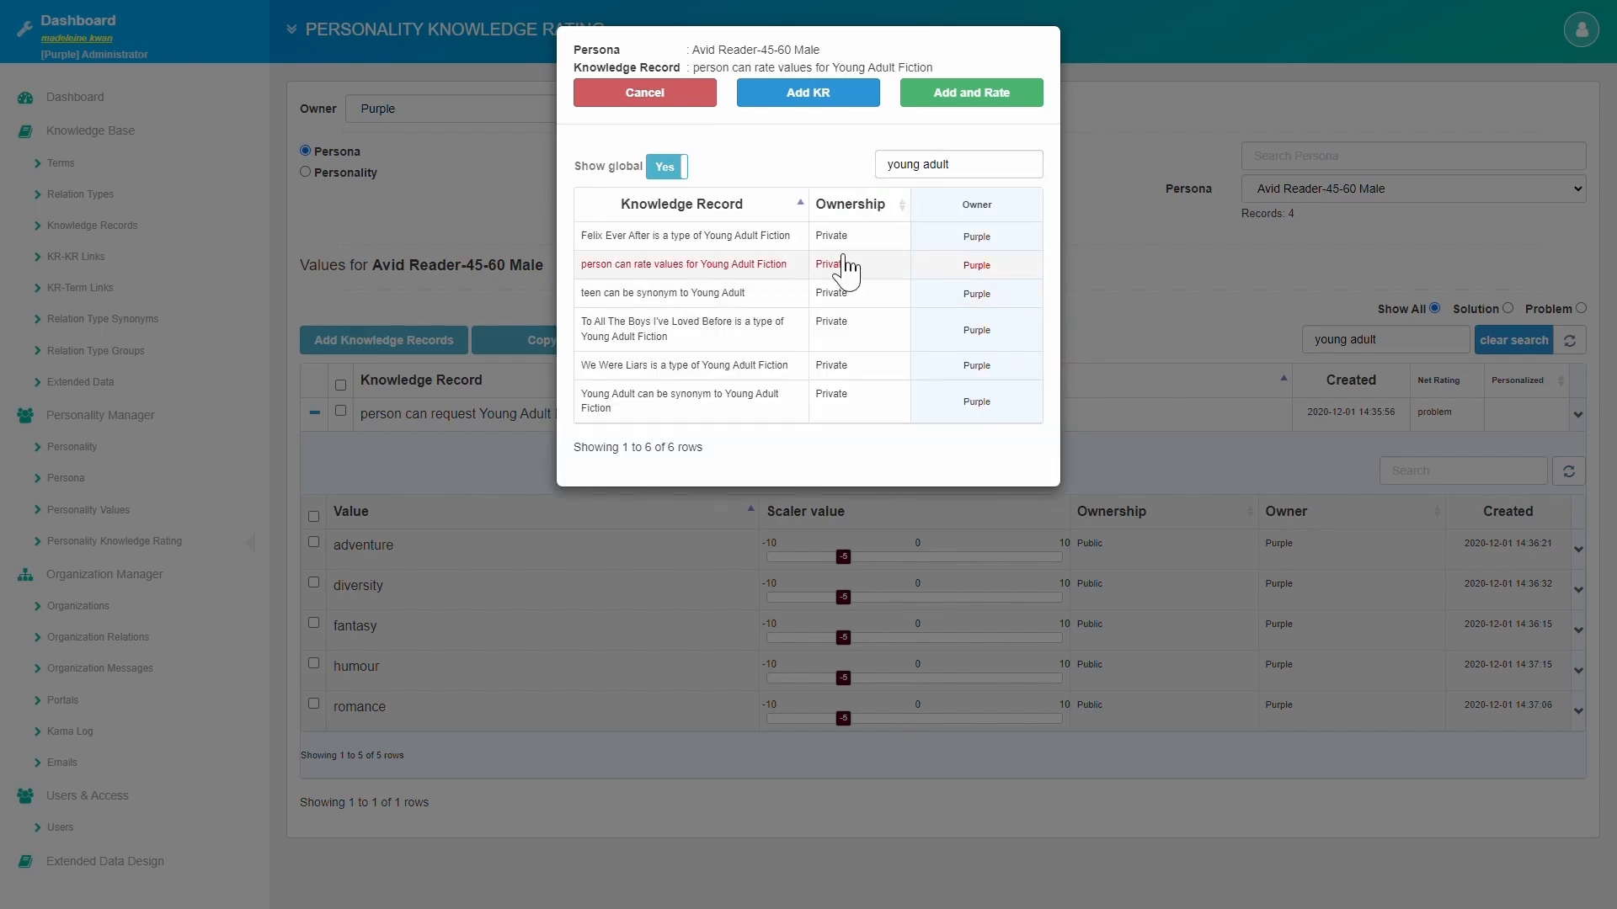
{"action": "left_click", "coordinate": [987, 112]}
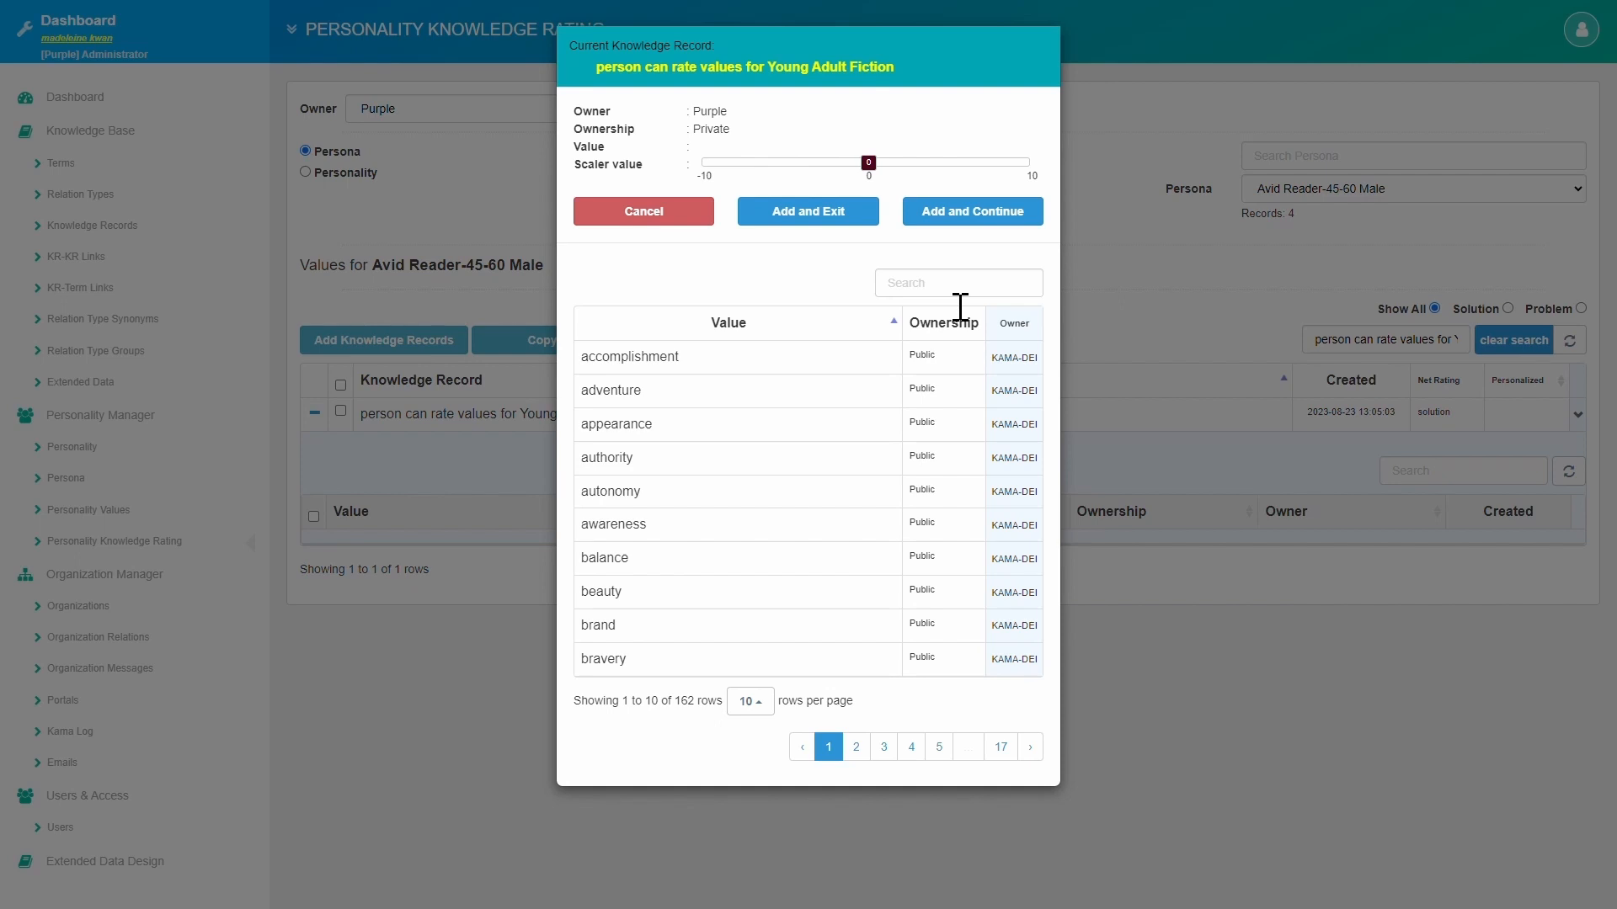
Rate the adventure value at 5 for Young Adult Fiction and clear the knowledge record search.
{"action": "left_click", "coordinate": [960, 309]}
{"action": "type", "text": "adventure"}
{"action": "left_click", "coordinate": [743, 360]}
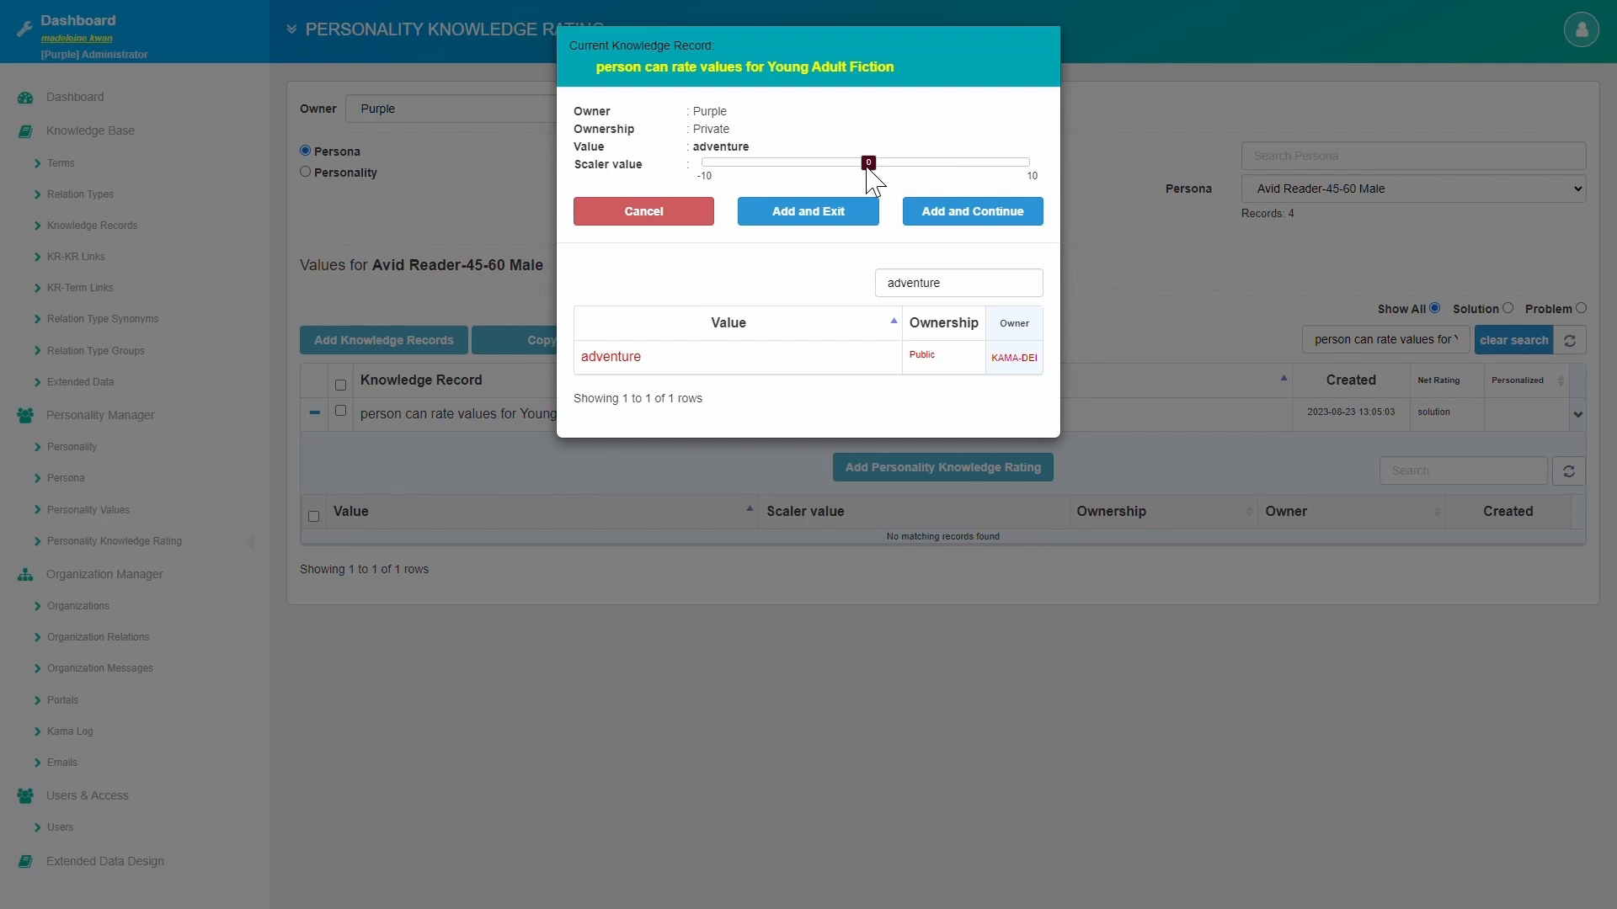
{"action": "left_click_drag", "start_coordinate": [869, 165], "coordinate": [950, 166]}
{"action": "left_click", "coordinate": [996, 220]}
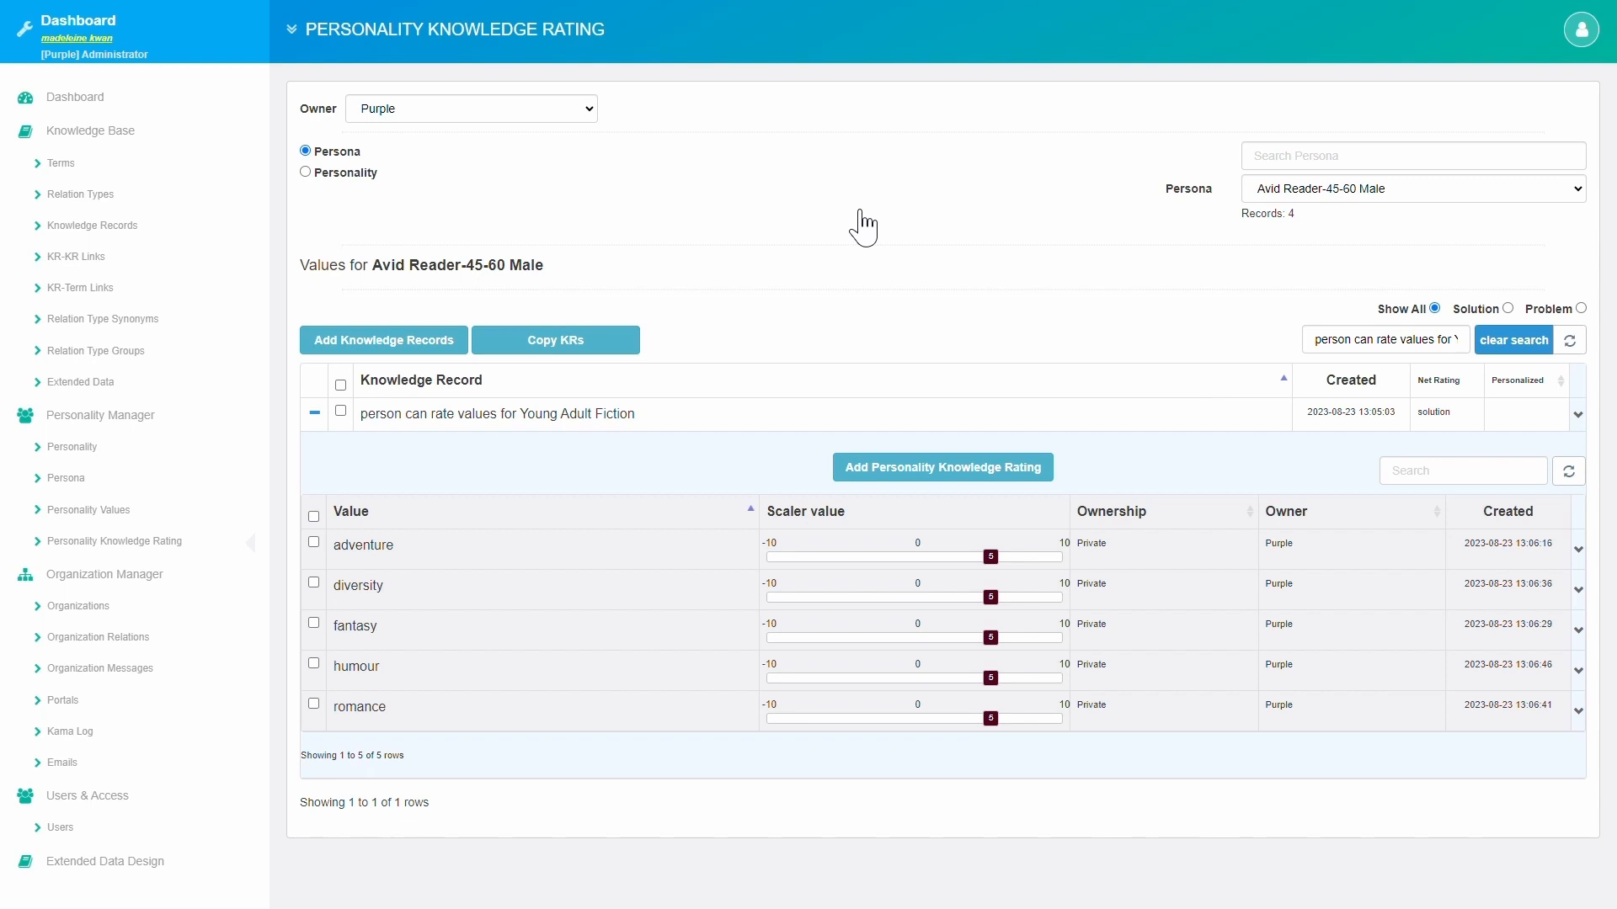
{"action": "triple_click", "coordinate": [1350, 350]}
Search 'we were' and 'felix' and expand We Were Liars and Felix Ever After to view their ratings.
{"action": "type", "text": "we were"}
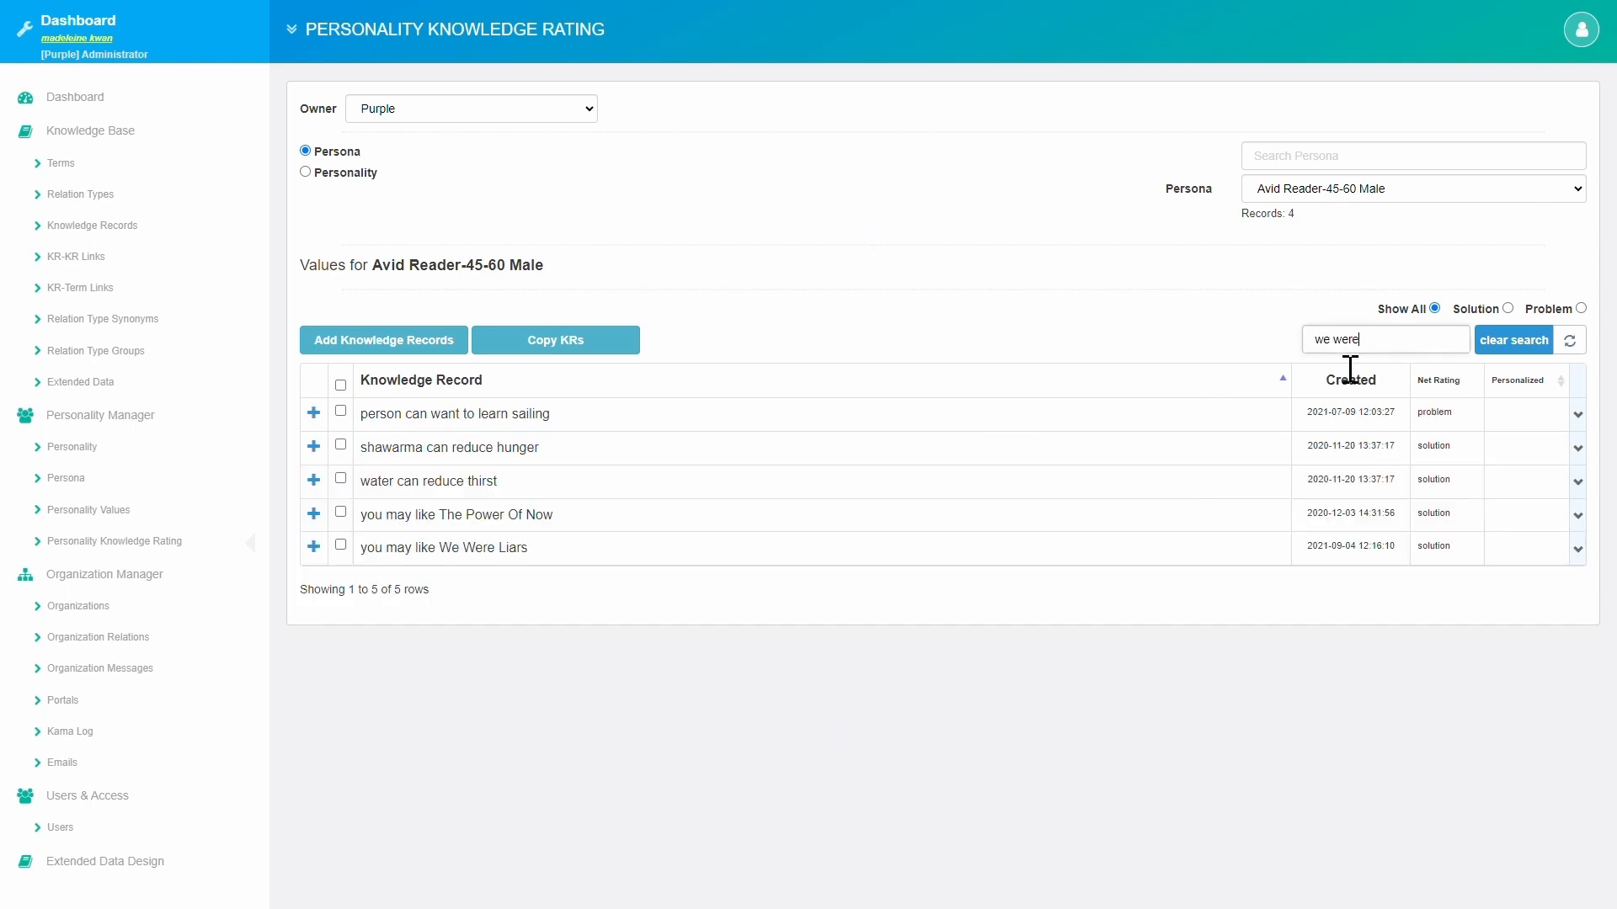
{"action": "left_click", "coordinate": [315, 413]}
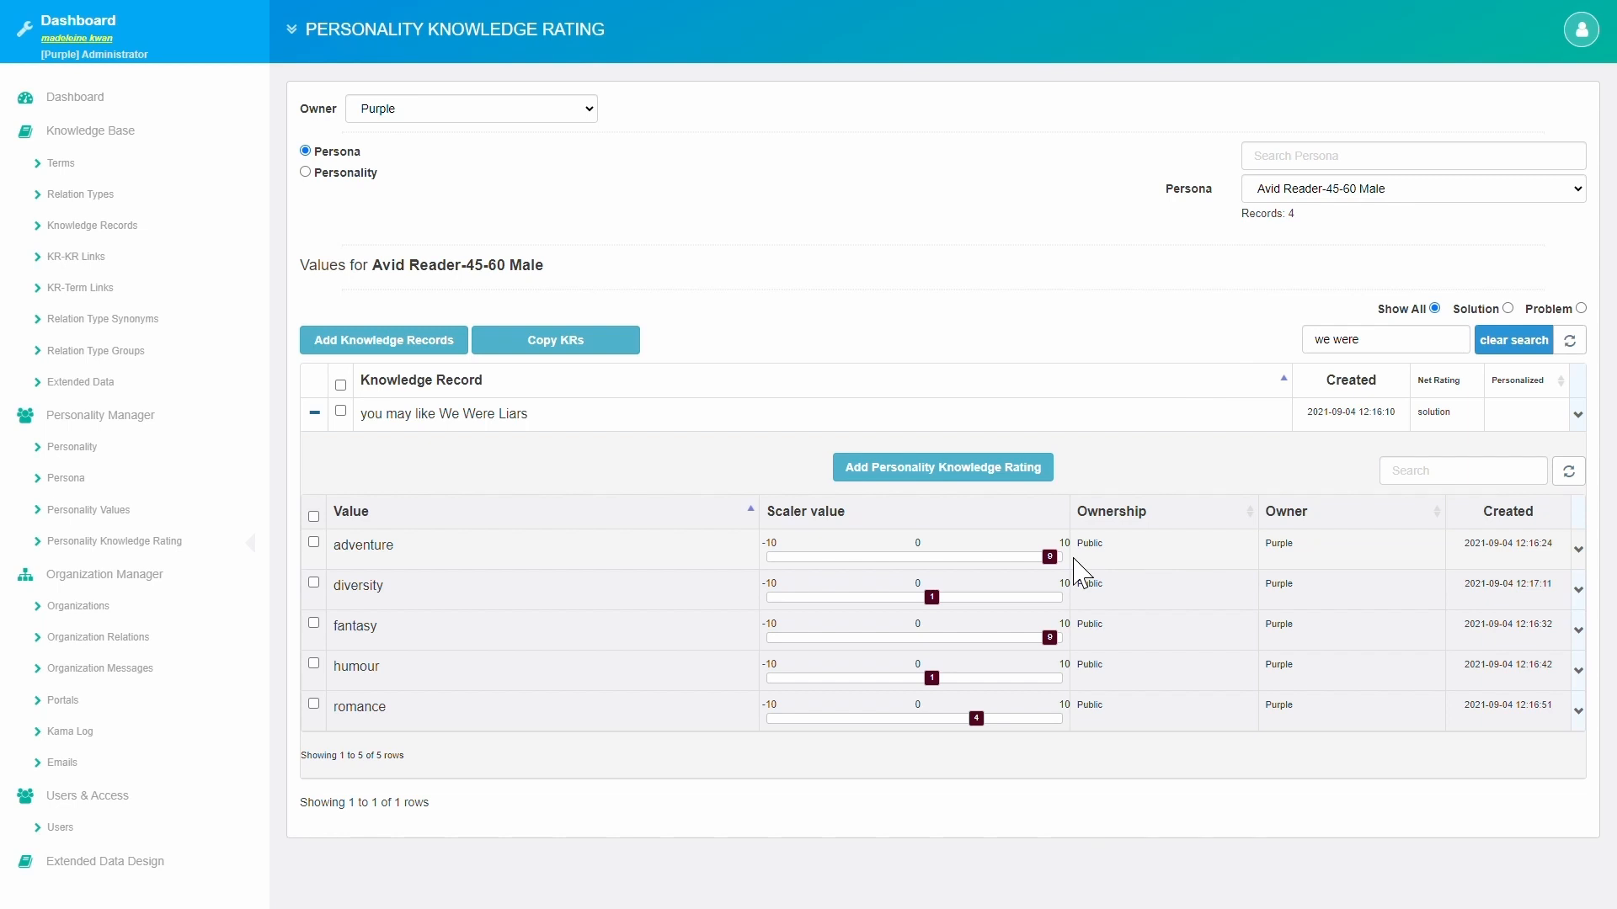
{"action": "triple_click", "coordinate": [1363, 347]}
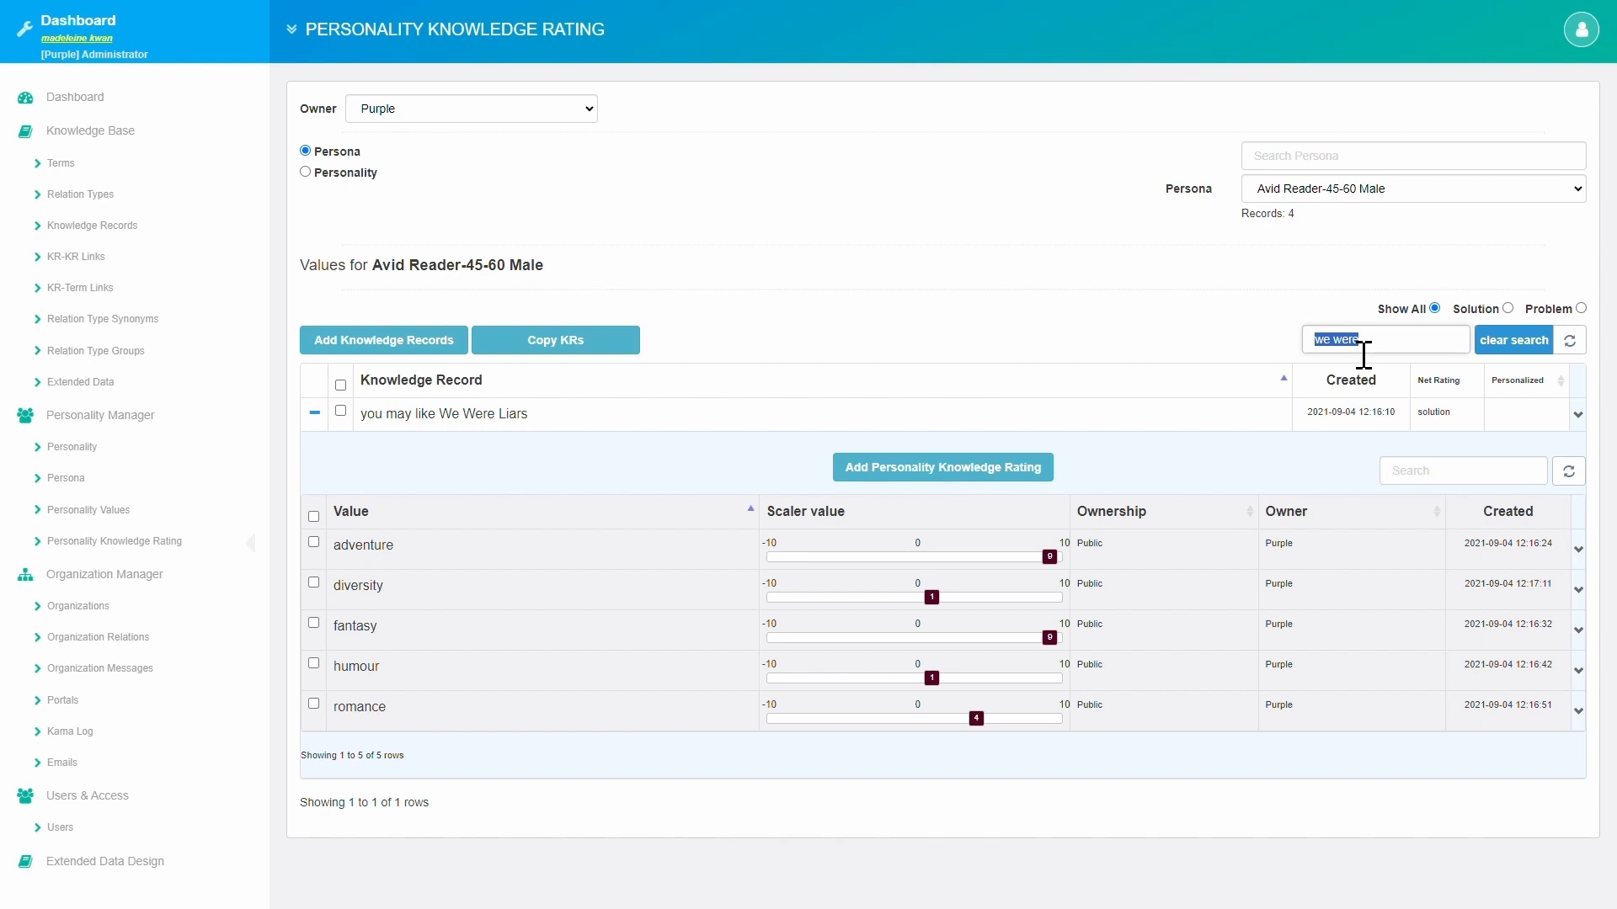
{"action": "type", "text": "felix"}
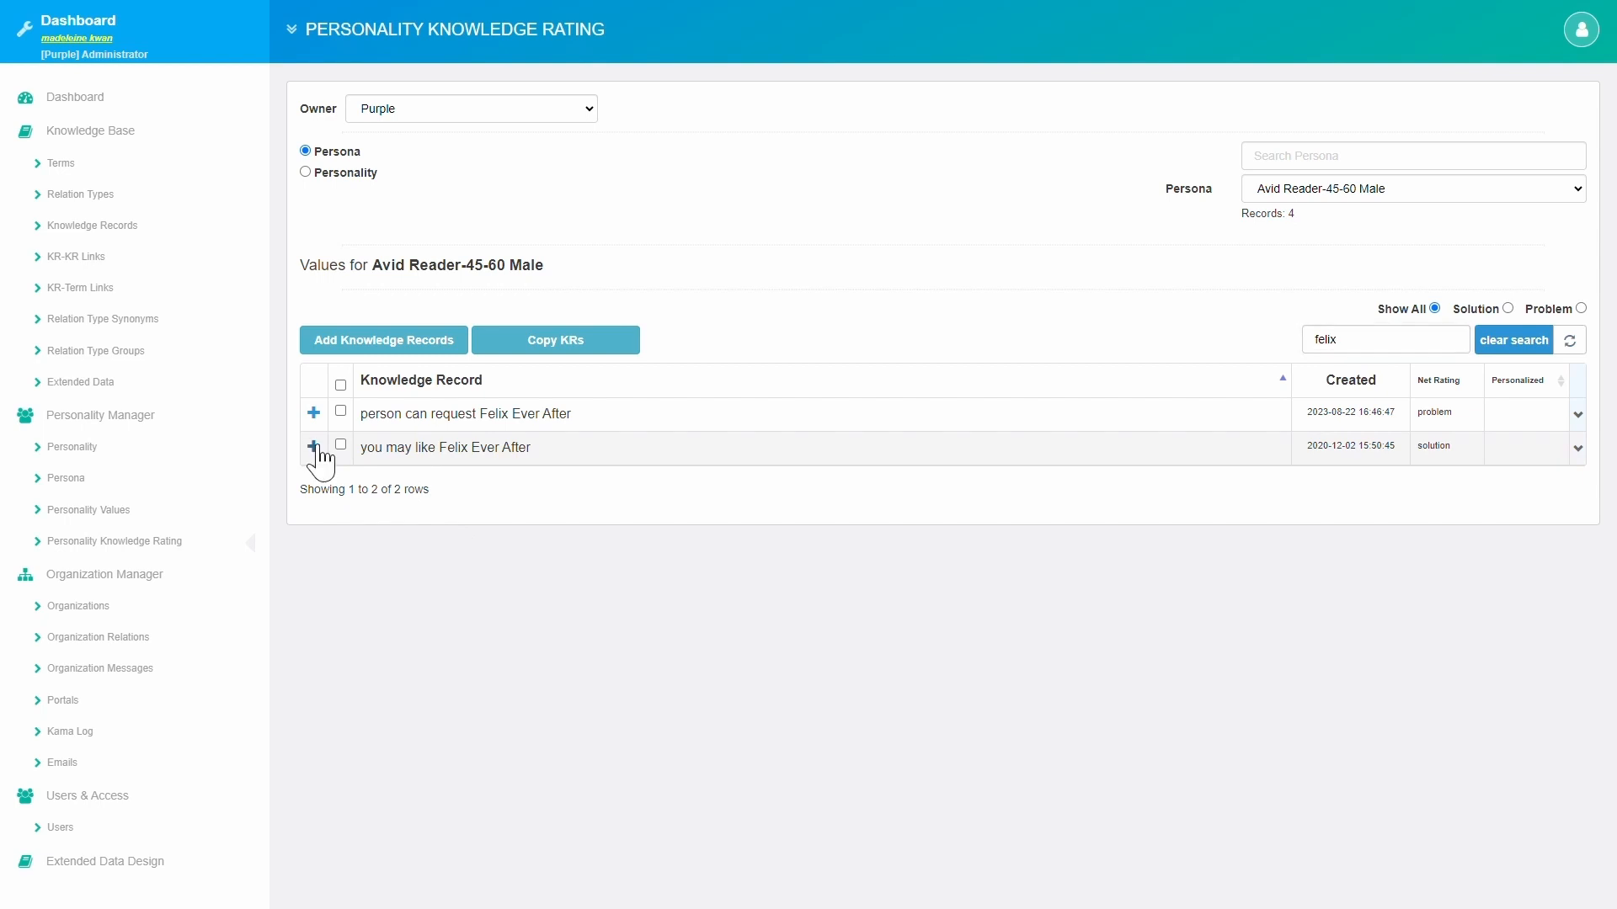
{"action": "left_click", "coordinate": [314, 447]}
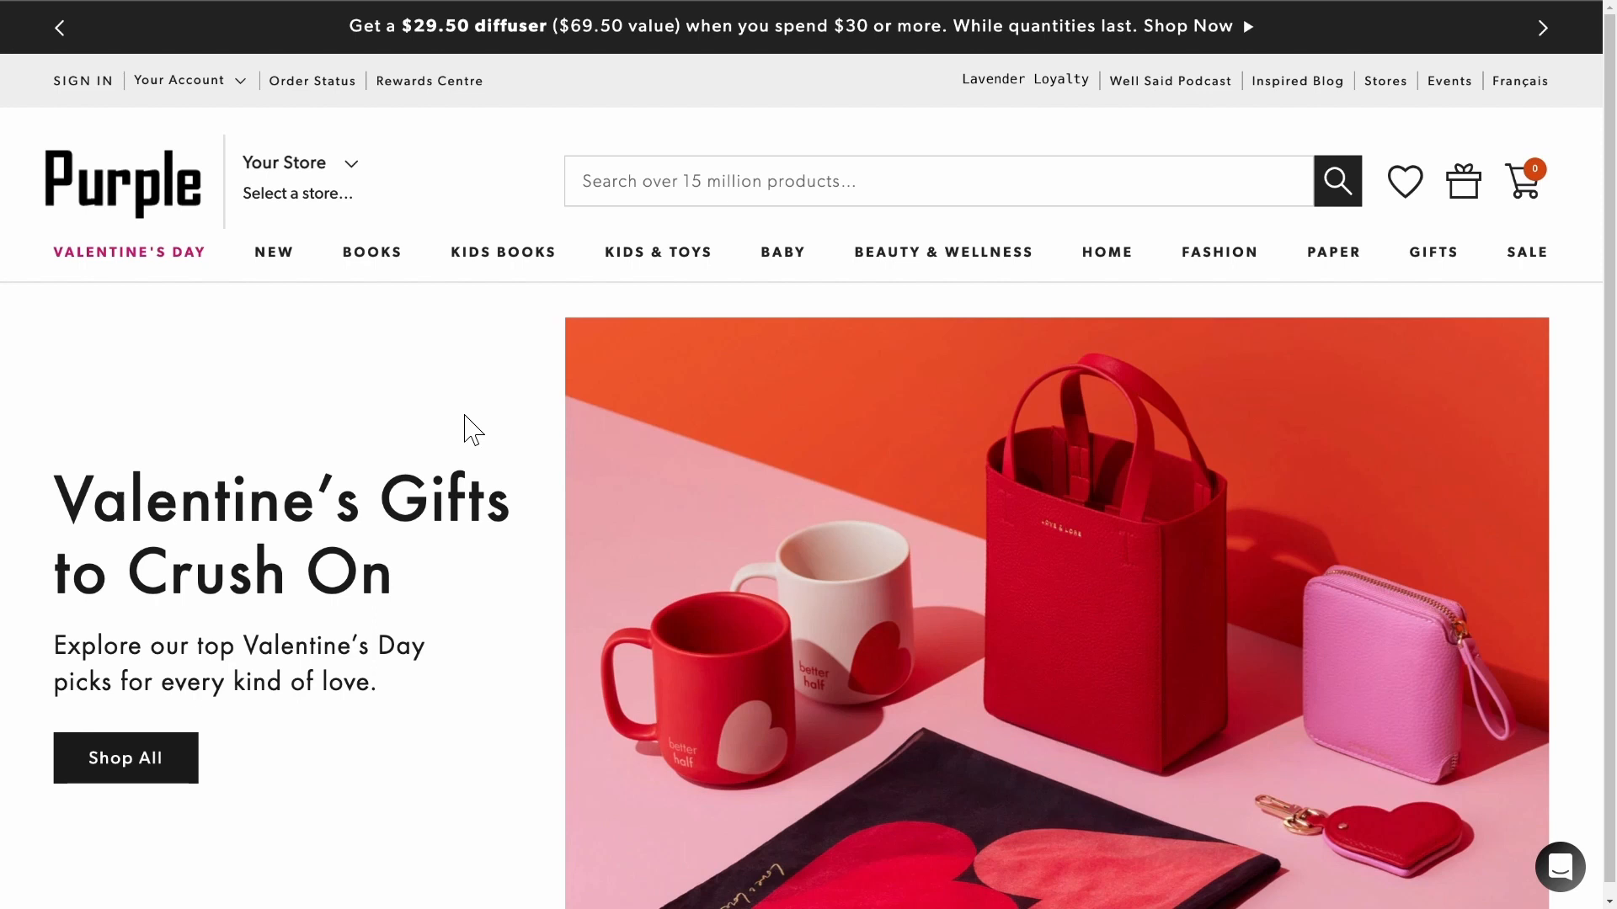
Start a new conversation in the Purple chat widget and submit your email address.
{"action": "left_click", "coordinate": [1560, 868]}
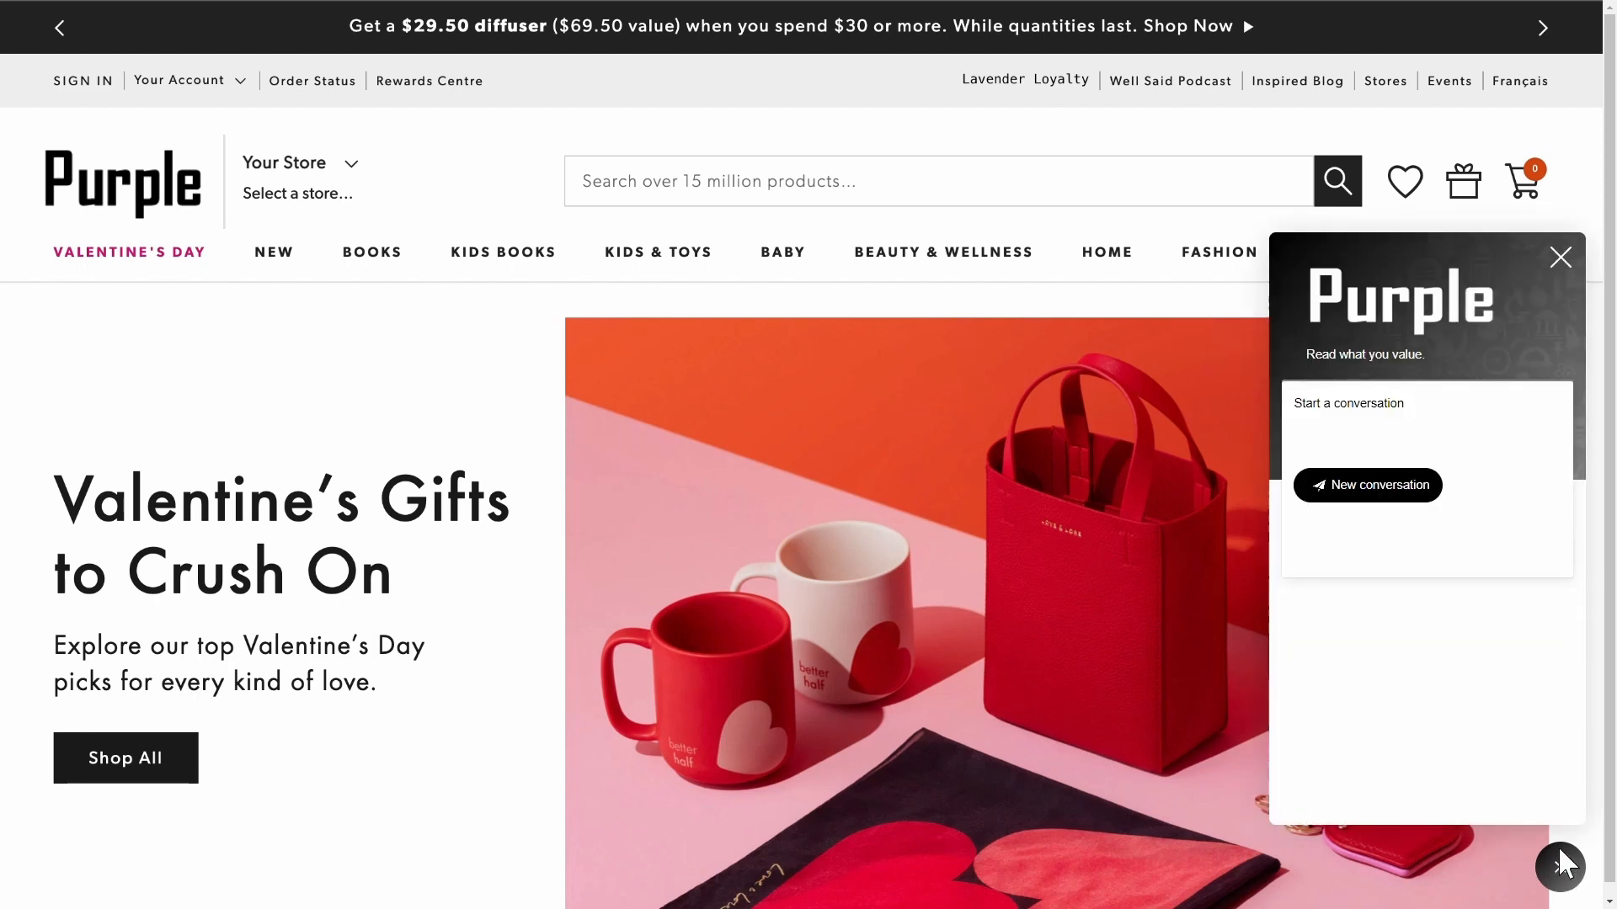
{"action": "left_click", "coordinate": [1340, 489]}
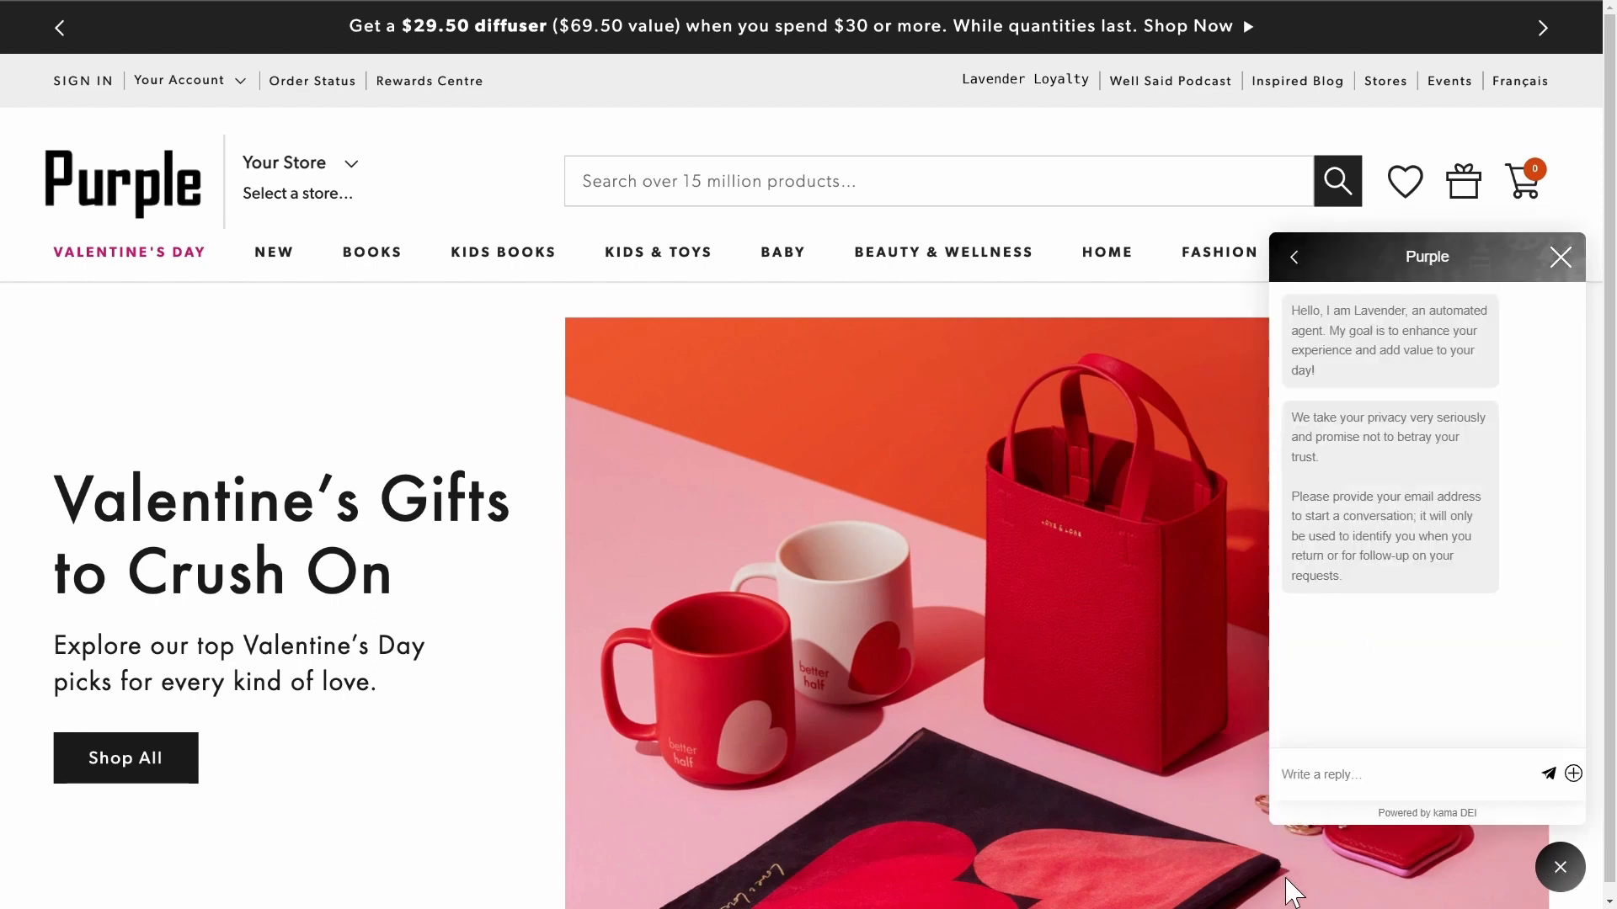
{"action": "key", "text": "Return"}
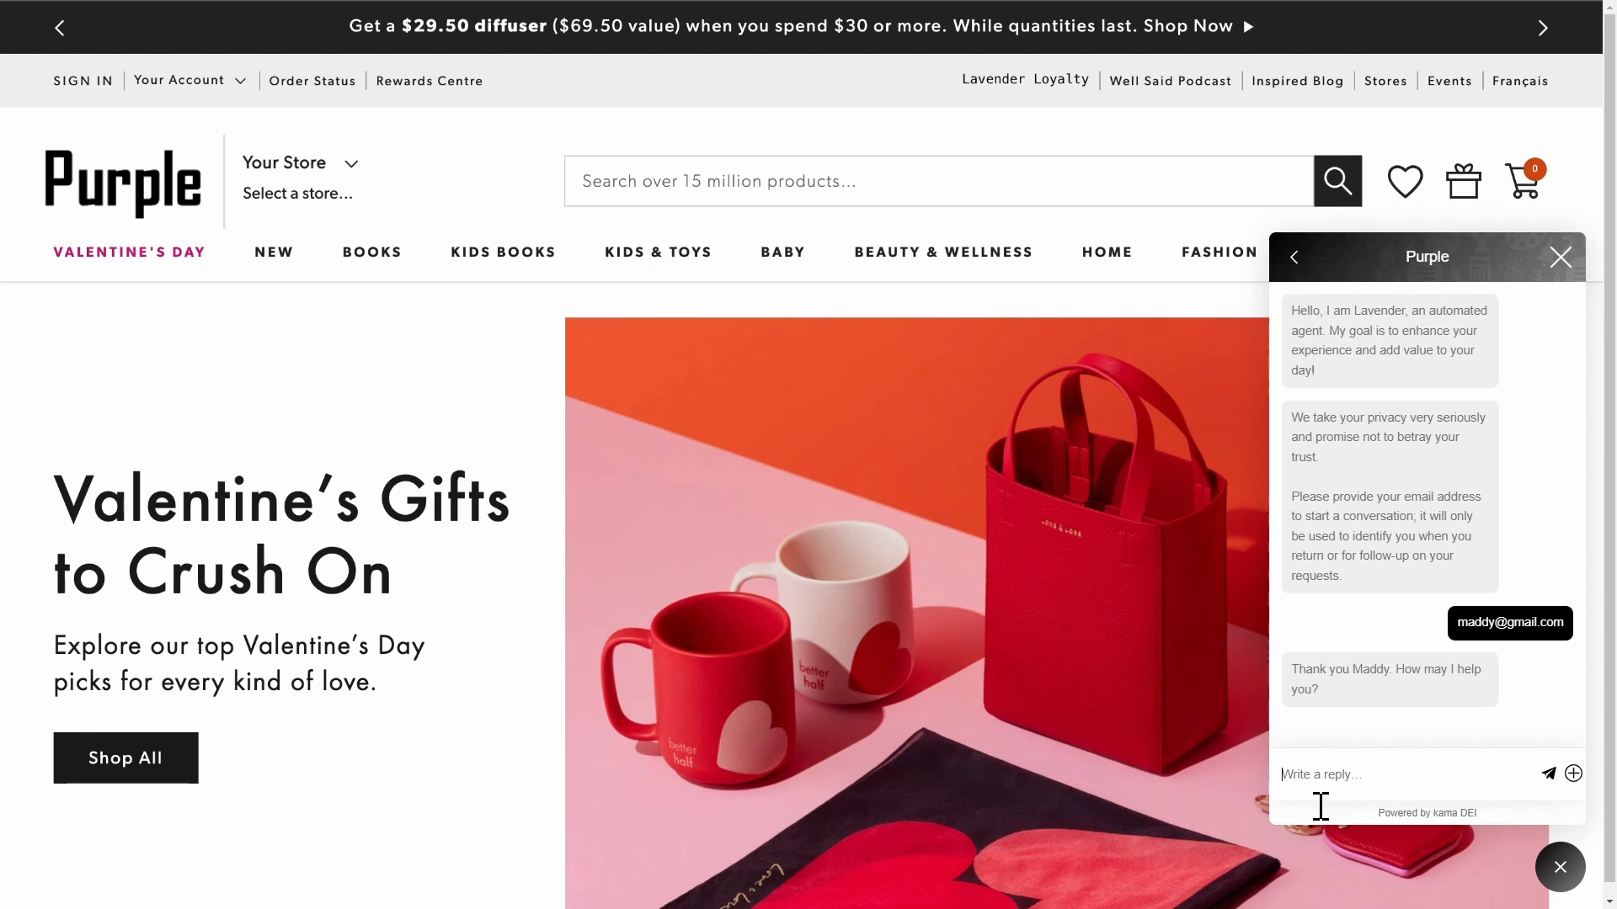
Ask the chatbot 'I need a book' and pick Young Adult Fiction.
{"action": "type", "text": "I need a book"}
{"action": "key", "text": "Return"}
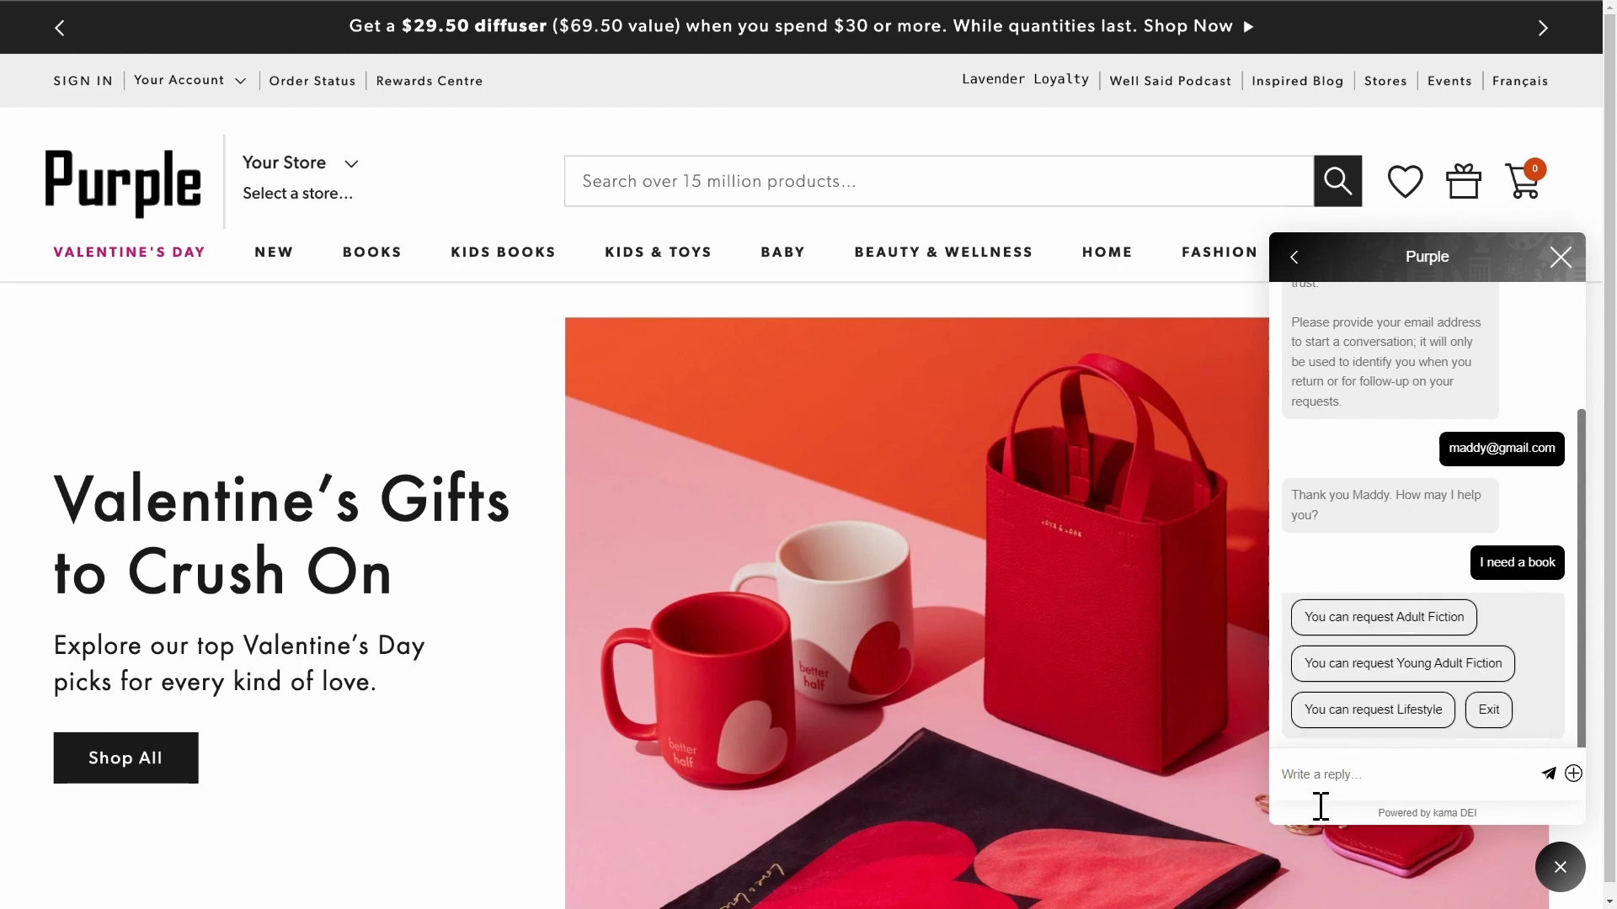
{"action": "left_click", "coordinate": [1376, 665]}
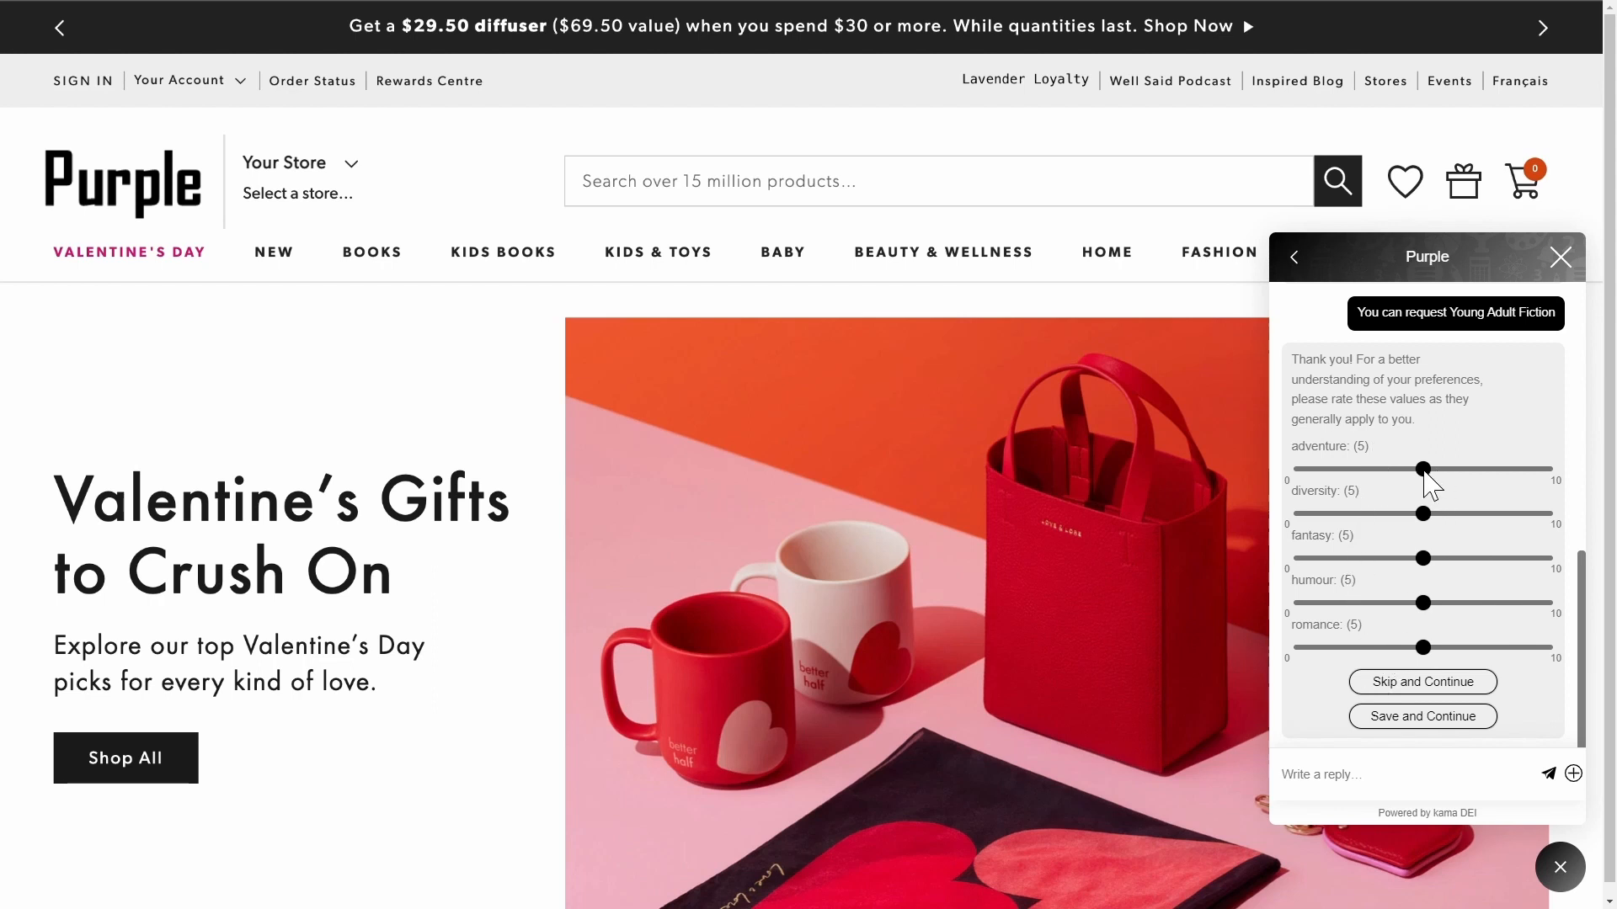
Rate Young Adult Fiction adventure 8, diversity 2, fantasy 8, humour 4, romance 3 and save for suggestions.
{"action": "left_click", "coordinate": [1508, 470]}
{"action": "left_click", "coordinate": [1326, 469]}
{"action": "left_click", "coordinate": [1496, 469]}
{"action": "left_click", "coordinate": [1505, 560]}
{"action": "left_click", "coordinate": [1392, 603]}
{"action": "left_click", "coordinate": [1353, 514]}
{"action": "left_click", "coordinate": [1382, 648]}
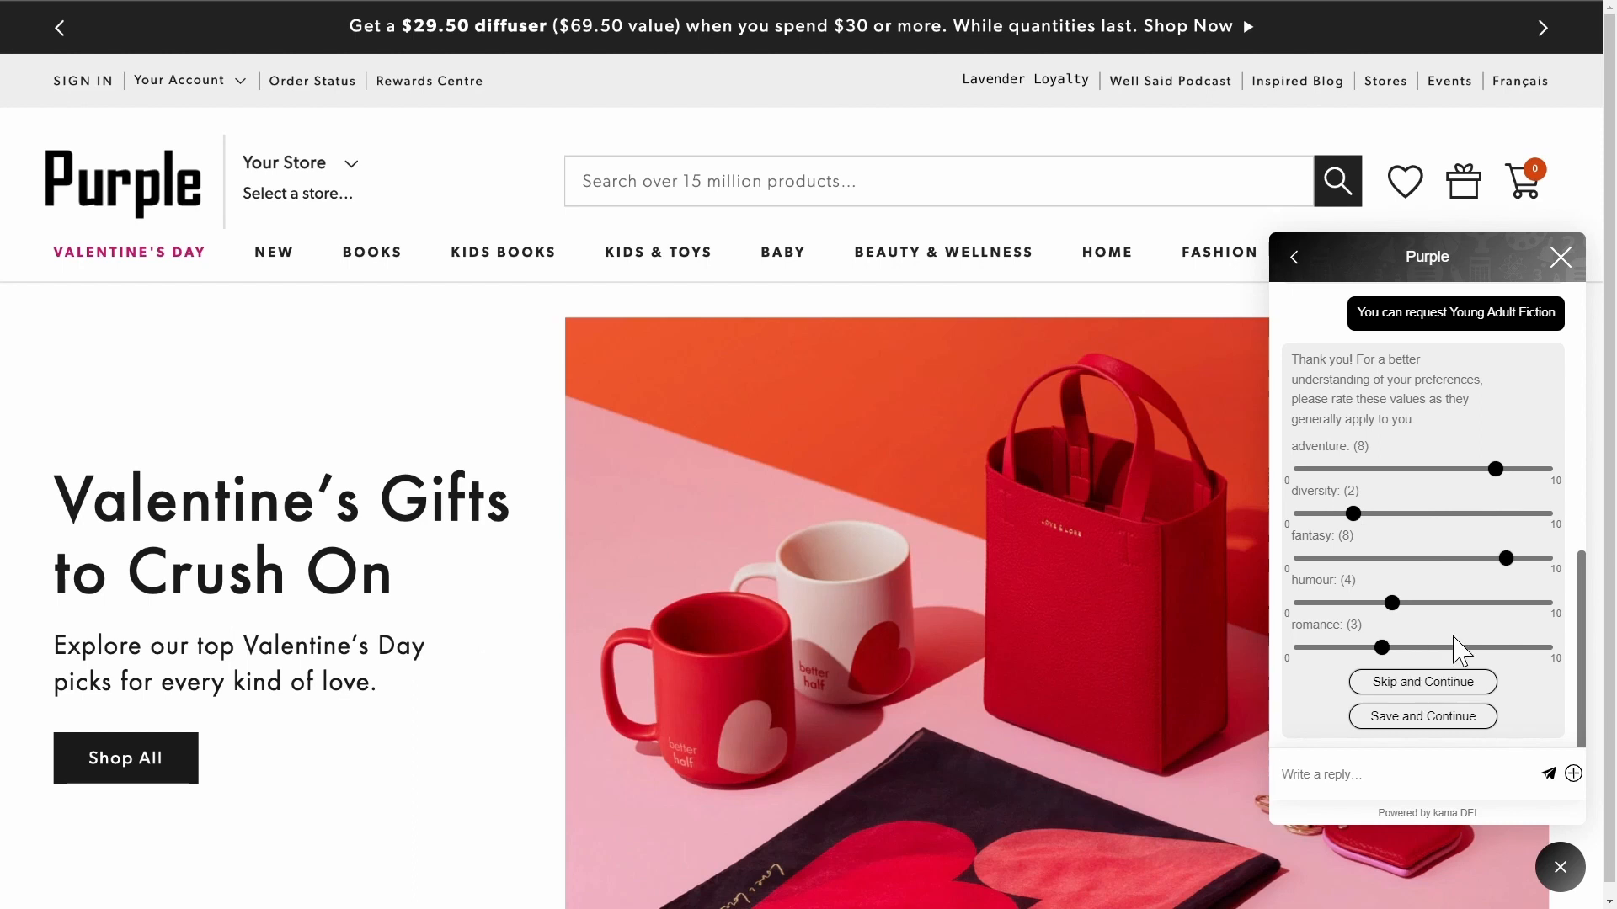
{"action": "left_click", "coordinate": [1466, 721]}
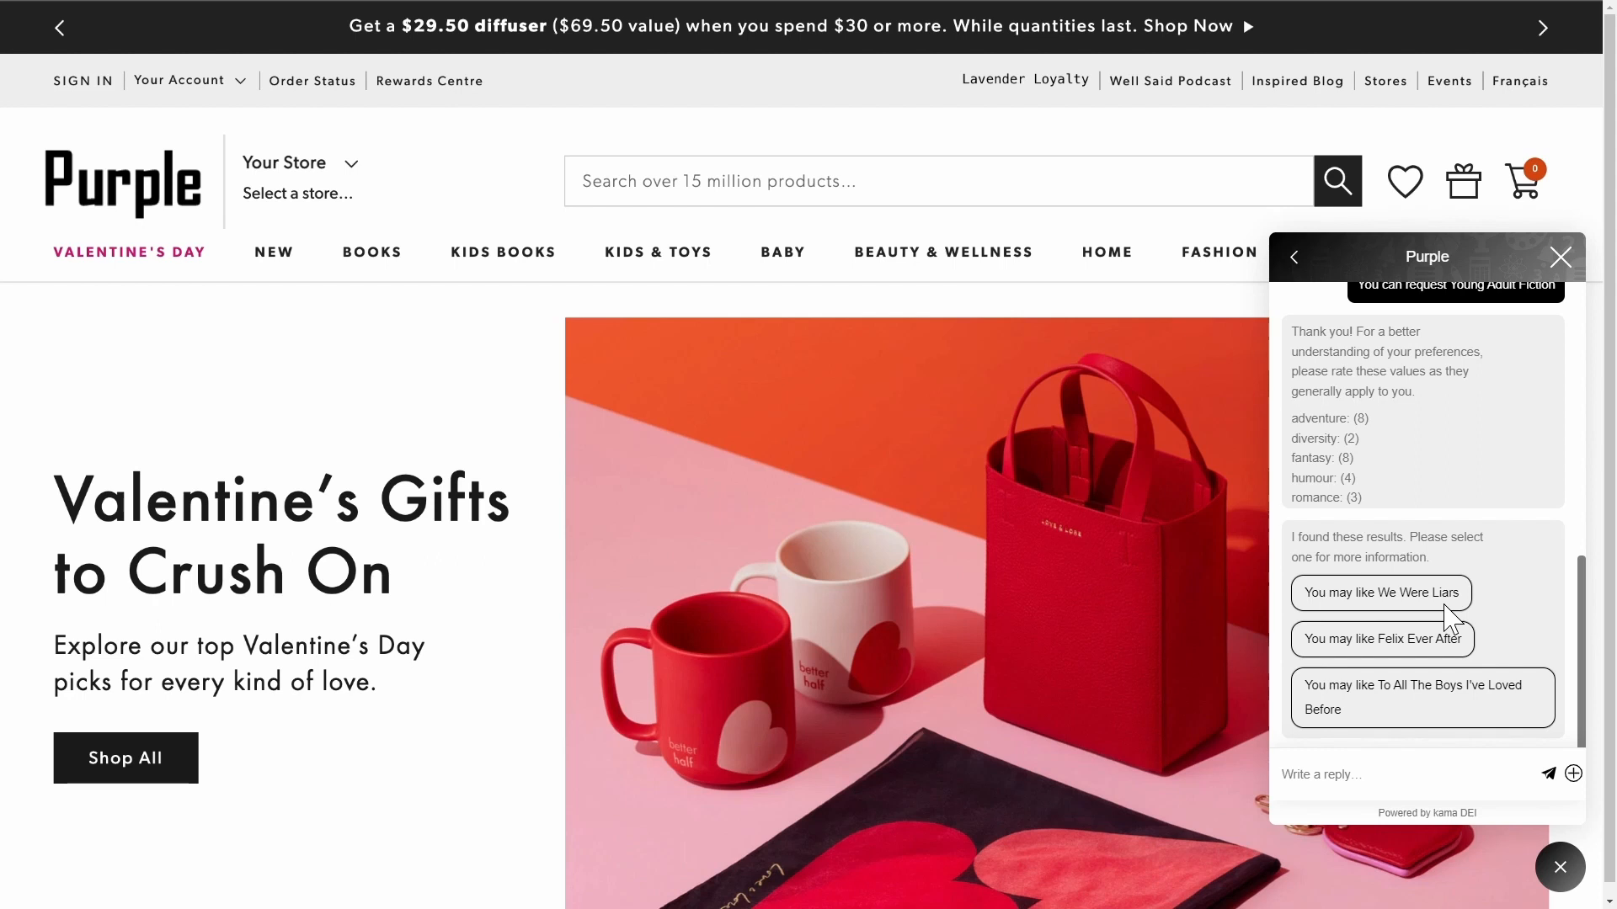
Send another book request, 'I need abook', to the chatbot.
{"action": "left_click", "coordinate": [1407, 778]}
{"action": "type", "text": "I need abook"}
{"action": "key", "text": "Return"}
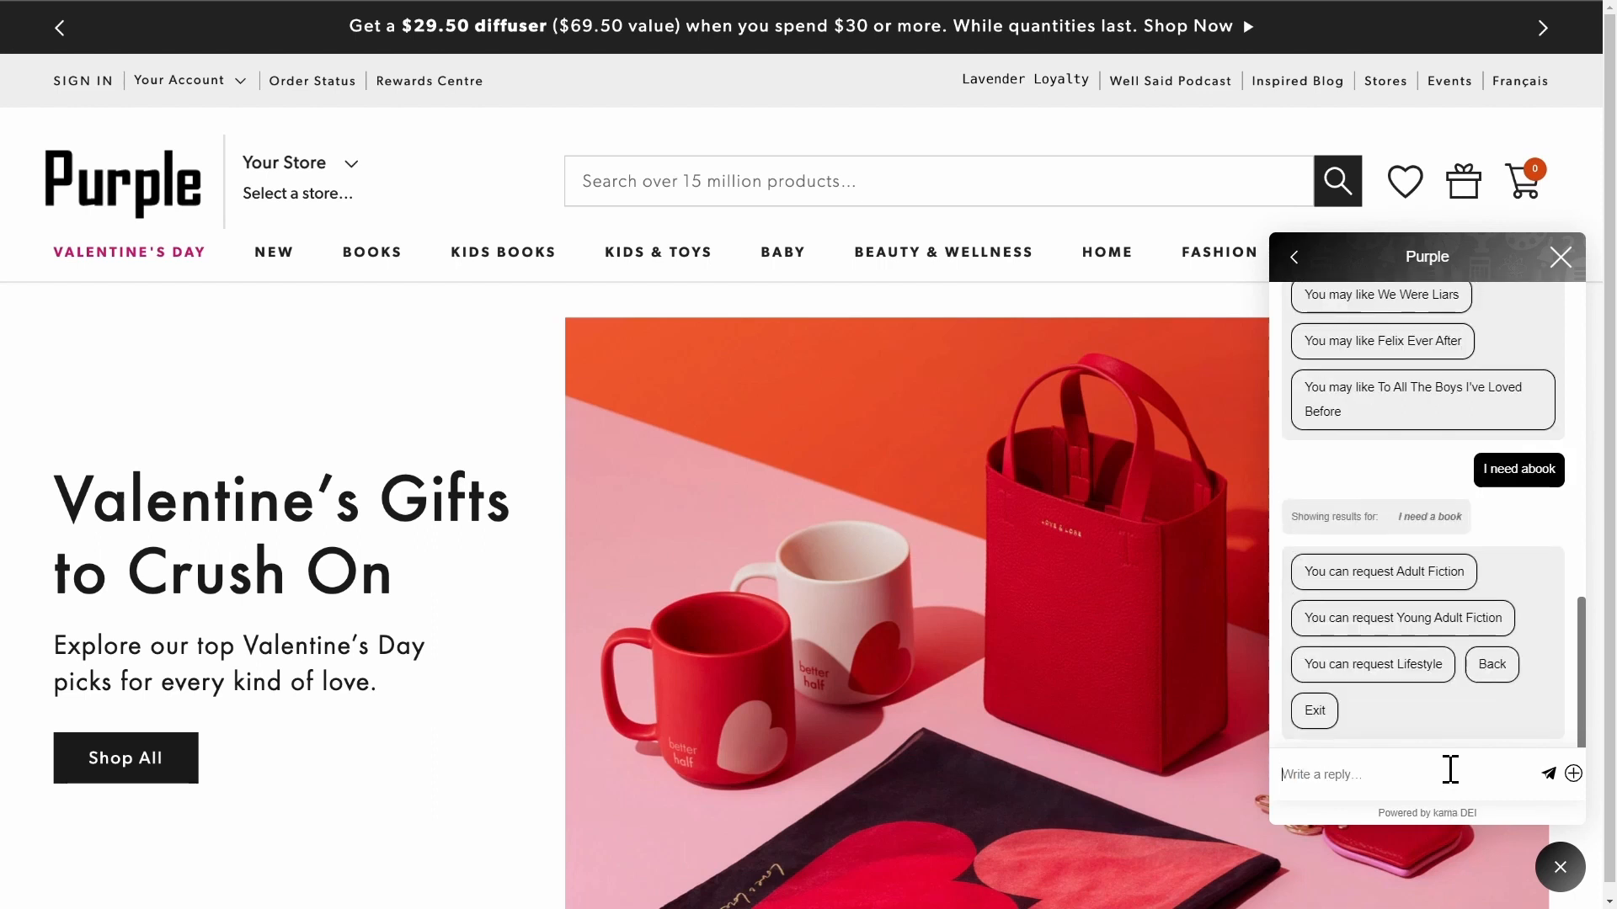
Choose Young Adult Fiction again, set adventure 2, diversity 7, fantasy 3, humour 6, romance 8, and save.
{"action": "left_click", "coordinate": [1424, 625]}
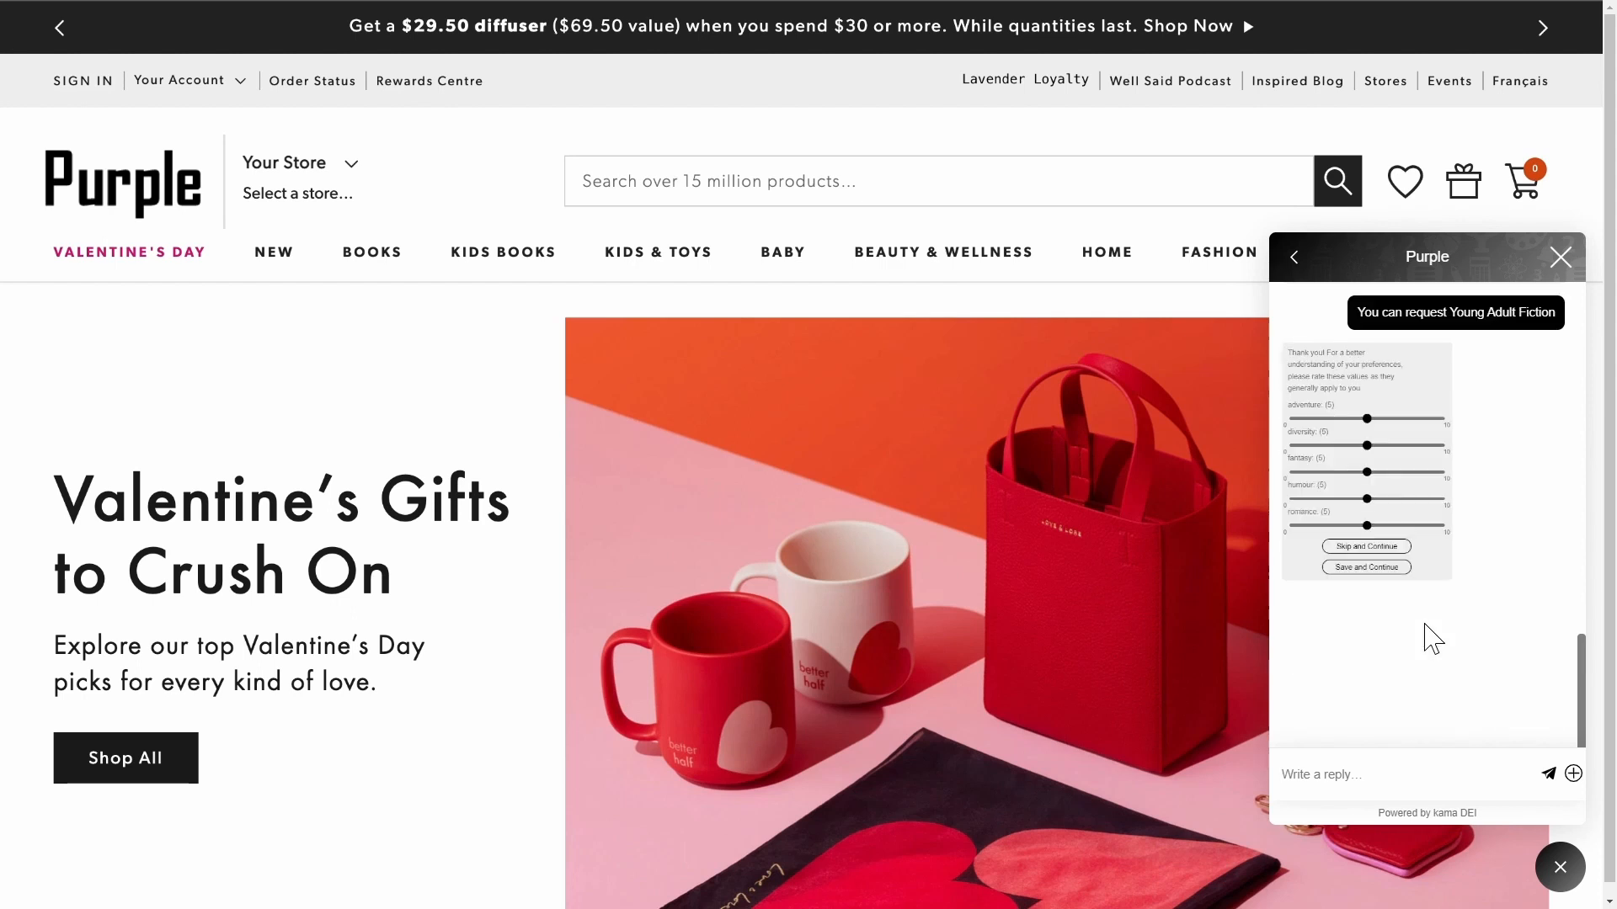
{"action": "left_click_drag", "start_coordinate": [1423, 469], "coordinate": [1340, 469]}
{"action": "left_click", "coordinate": [1357, 558]}
{"action": "left_click", "coordinate": [1500, 647]}
{"action": "left_click", "coordinate": [1480, 514]}
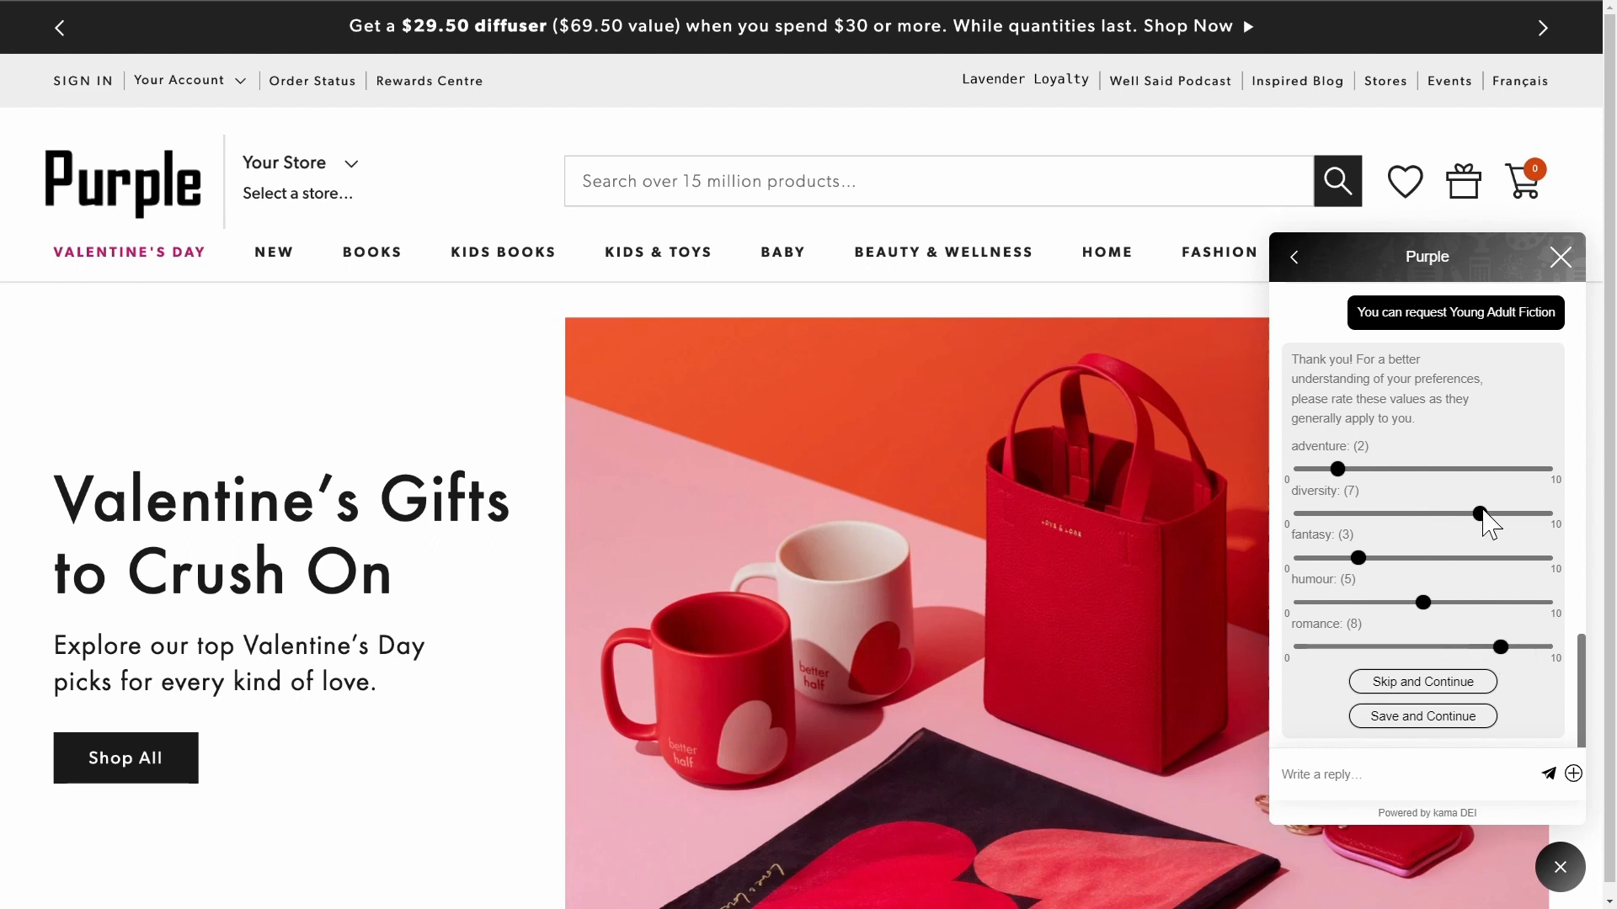
{"action": "left_click", "coordinate": [1446, 603]}
{"action": "left_click", "coordinate": [1434, 716]}
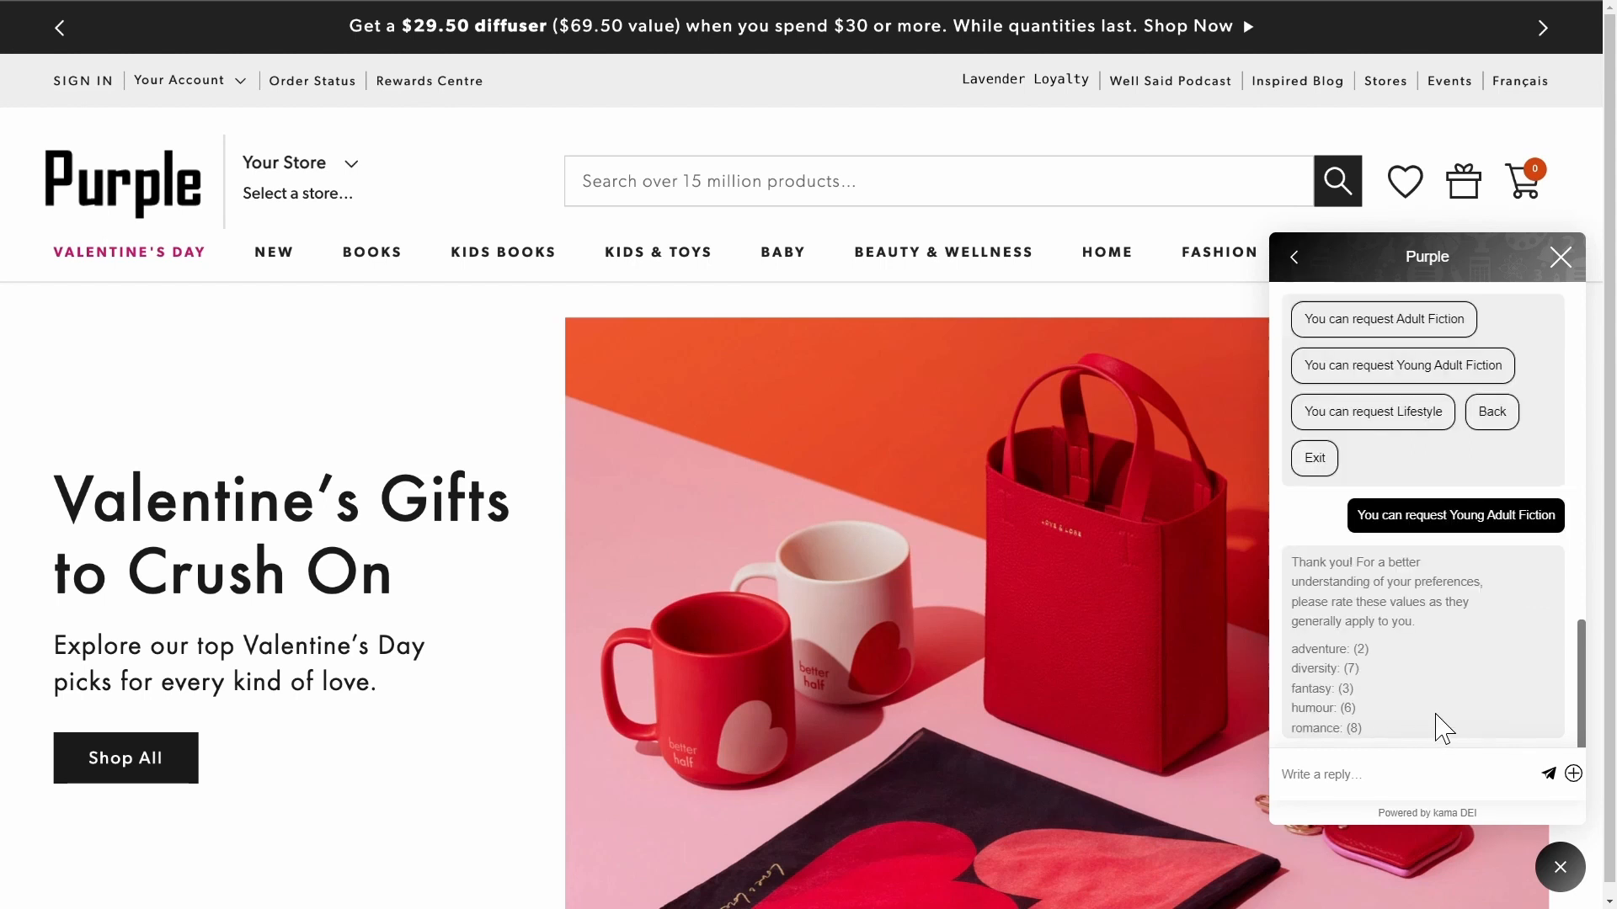